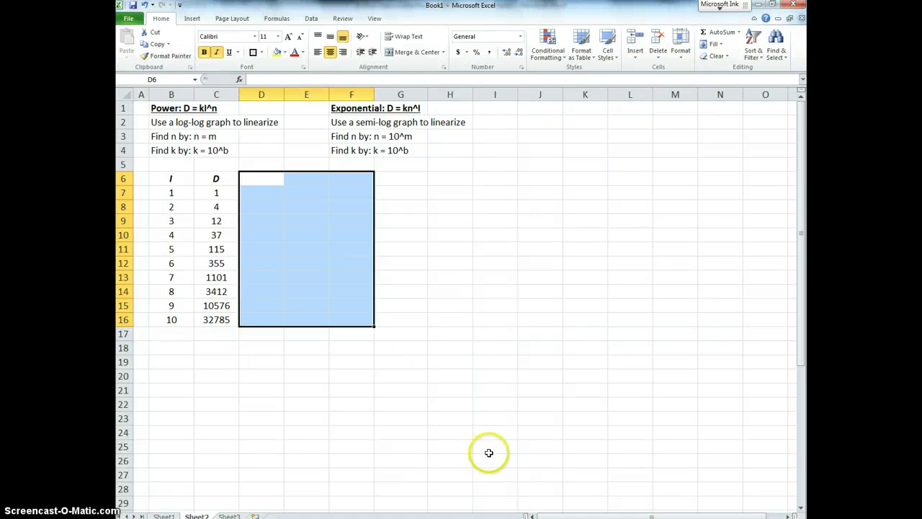
Briefly highlight the I and D data table, then clear the selection.
{"action": "left_click", "coordinate": [493, 413]}
{"action": "left_click", "coordinate": [453, 388]}
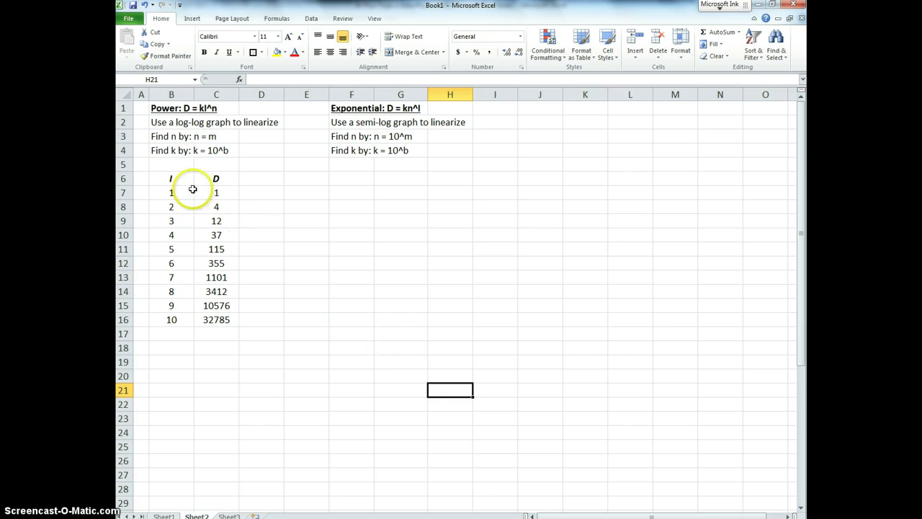
{"action": "left_click_drag", "start_coordinate": [173, 180], "coordinate": [228, 319]}
{"action": "left_click", "coordinate": [390, 329]}
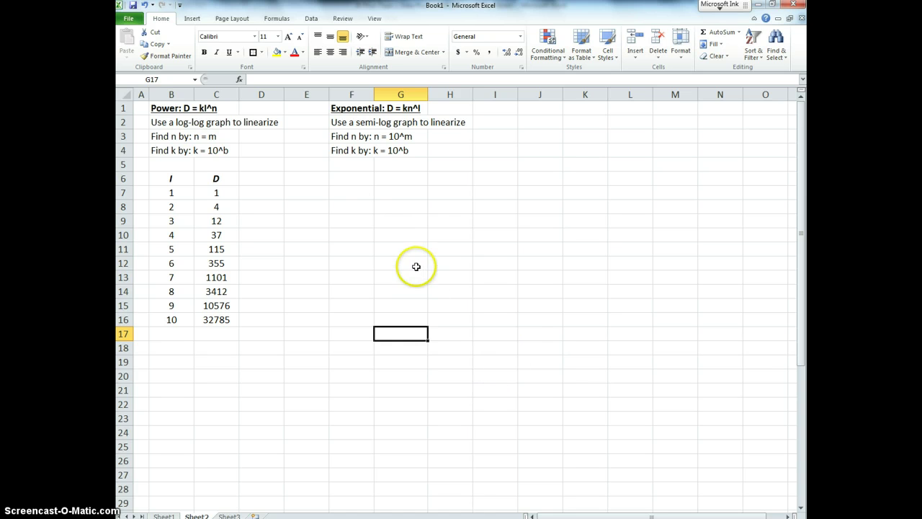
Enter 'D =' in cell F7 and put a box border around E7:G7.
{"action": "left_click", "coordinate": [357, 197]}
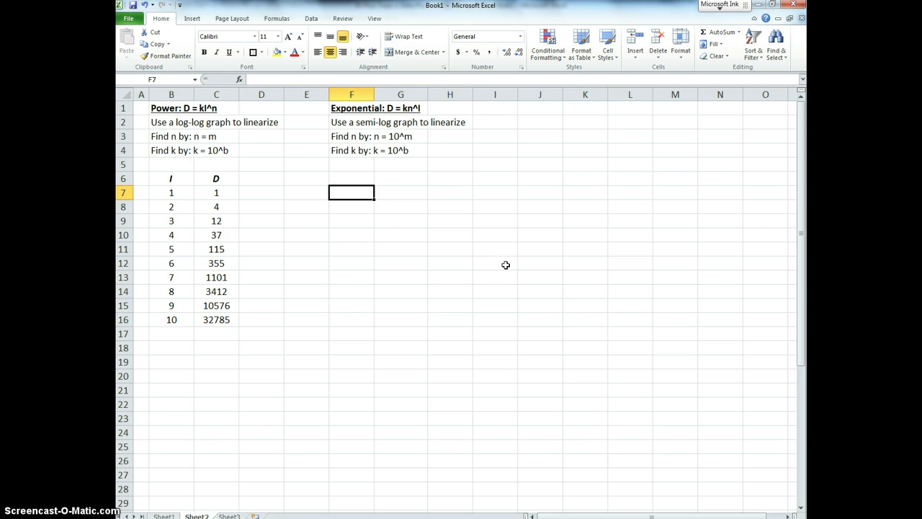
{"action": "type", "text": "D = (5.2)(I)^1.543"}
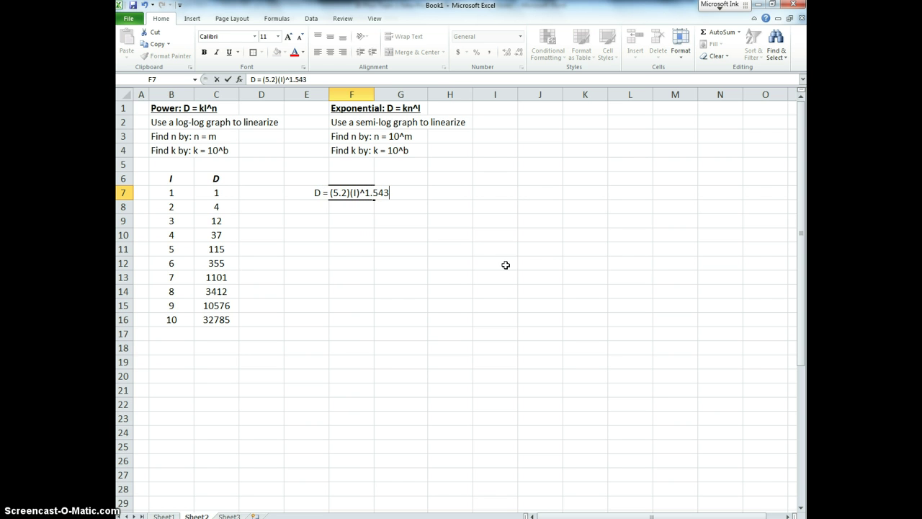
{"action": "key", "text": "Return"}
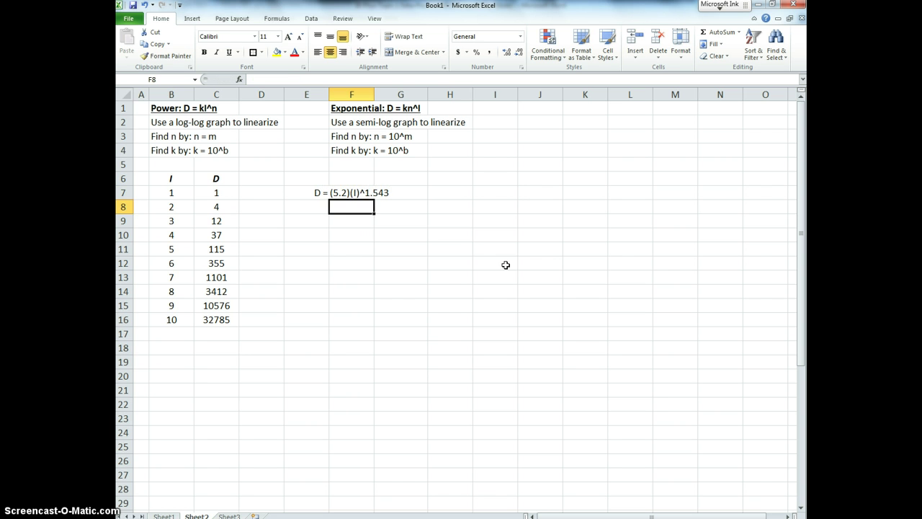
{"action": "key", "text": "Up"}
{"action": "key", "text": "Left"}
{"action": "key", "text": "shift+Right"}
{"action": "key", "text": "shift+Right"}
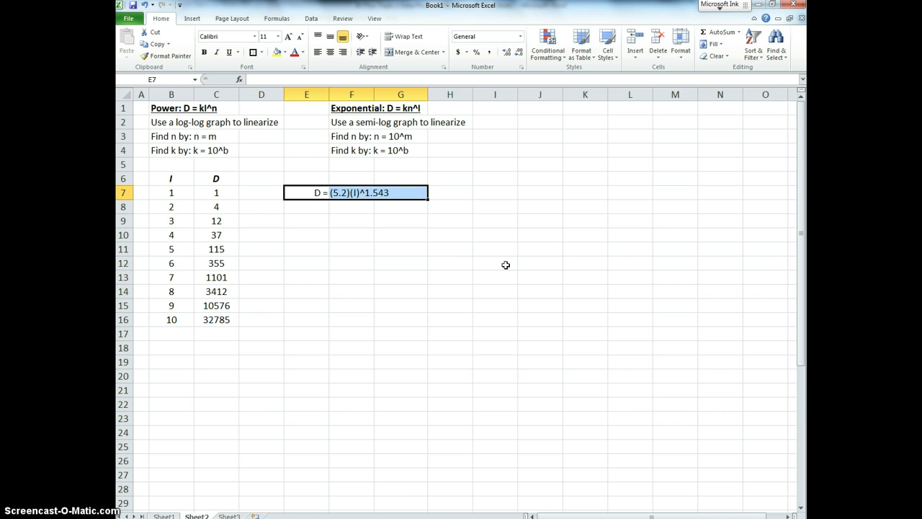
{"action": "left_click", "coordinate": [252, 52]}
{"action": "left_click", "coordinate": [378, 249]}
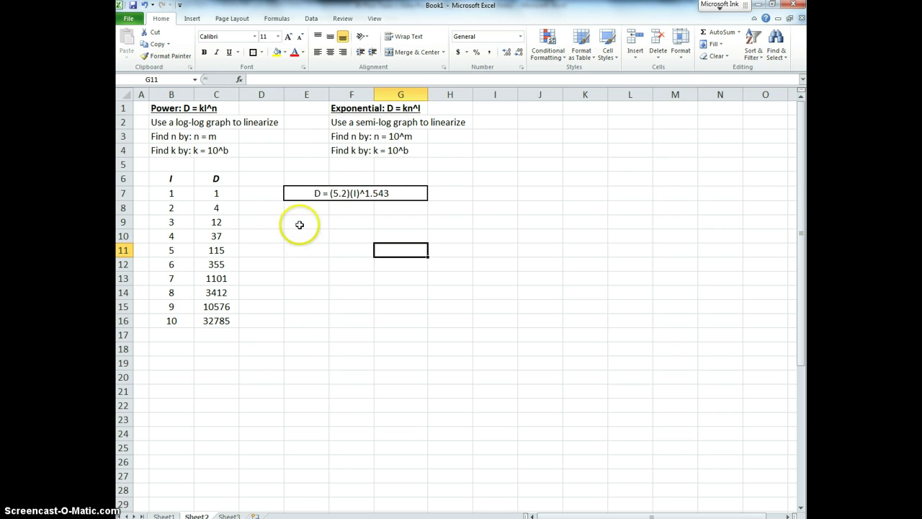
Remove the boxed equation by pasting blank cells E9:G9 over row 7.
{"action": "left_click_drag", "start_coordinate": [300, 222], "coordinate": [387, 222]}
{"action": "key", "text": "ctrl+c"}
{"action": "left_click", "coordinate": [320, 200]}
{"action": "key", "text": "ctrl+v"}
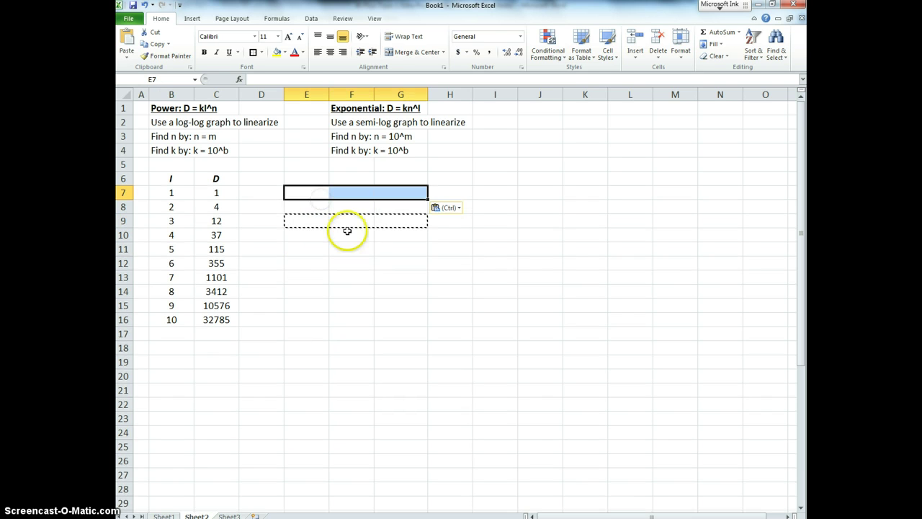
{"action": "left_click", "coordinate": [345, 232]}
{"action": "key", "text": "Escape"}
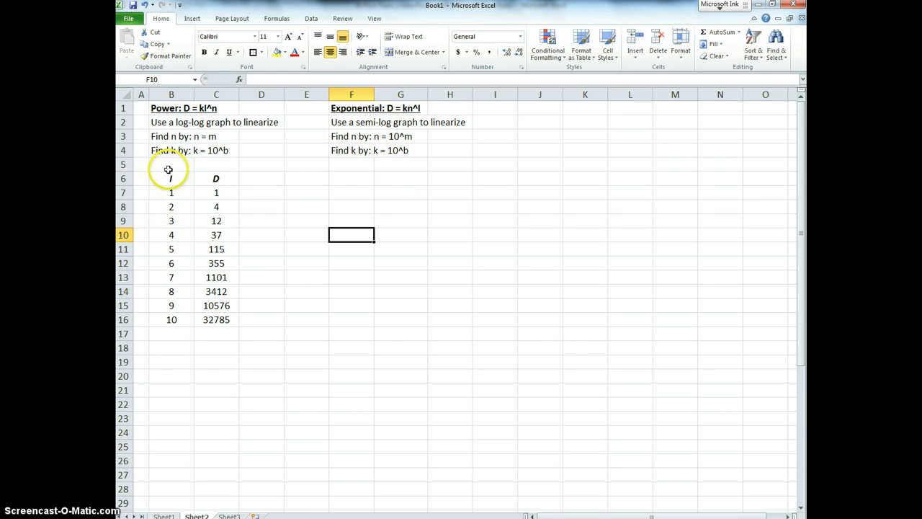
Inspect the I values and D formulas for I = 1, 2, 3 and 10.
{"action": "left_click_drag", "start_coordinate": [170, 177], "coordinate": [216, 319]}
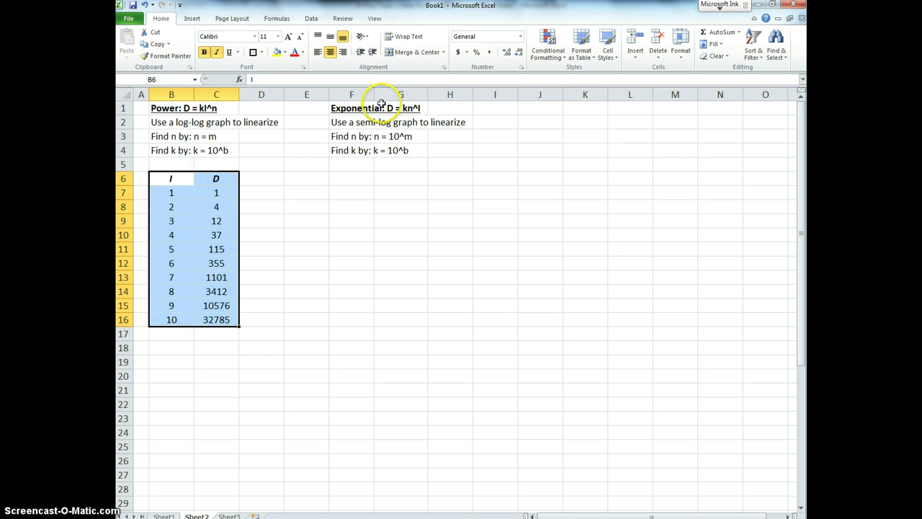
{"action": "left_click", "coordinate": [377, 195]}
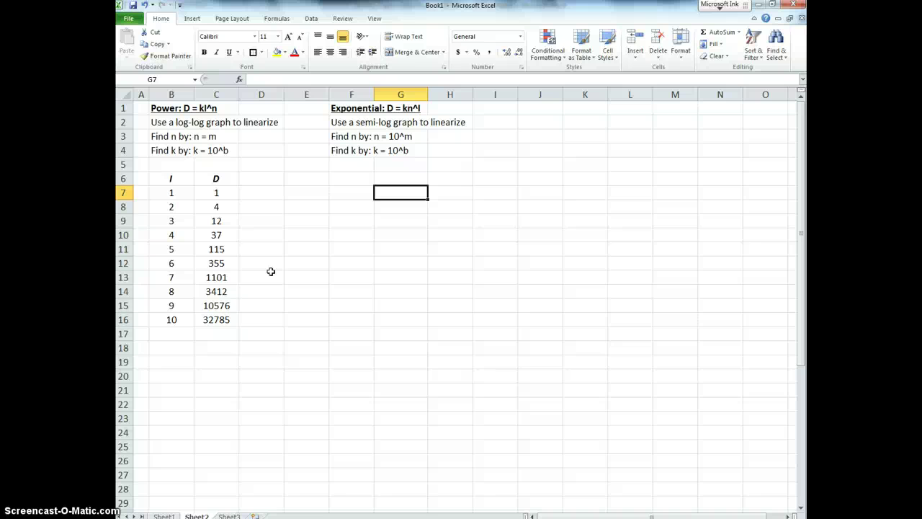
{"action": "left_click", "coordinate": [181, 192]}
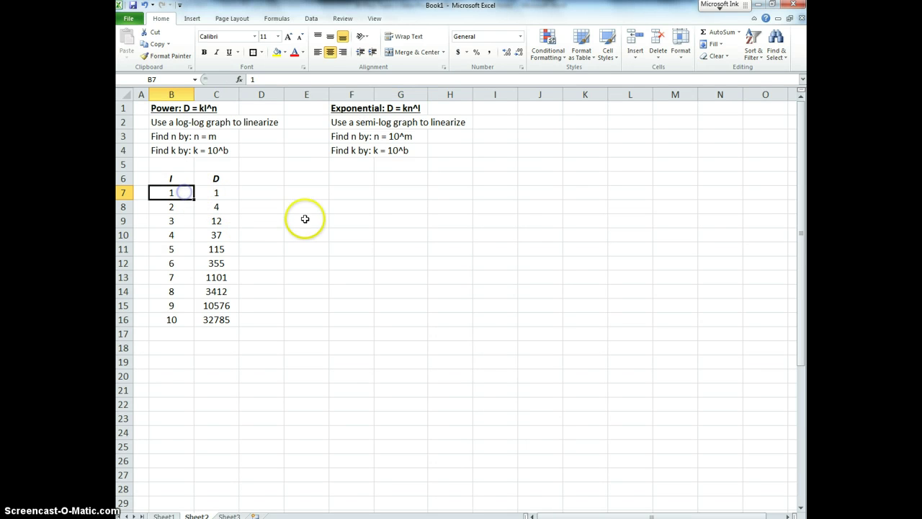
{"action": "left_click", "coordinate": [225, 193]}
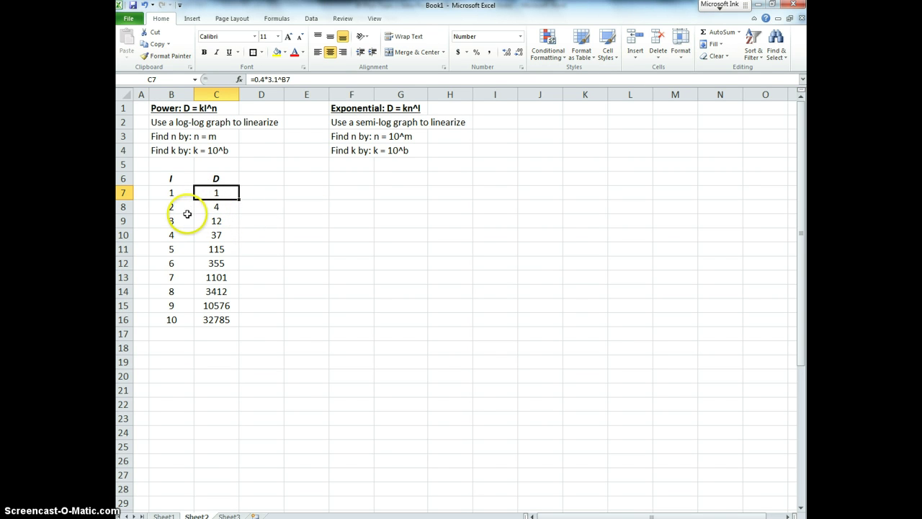
{"action": "left_click", "coordinate": [165, 207]}
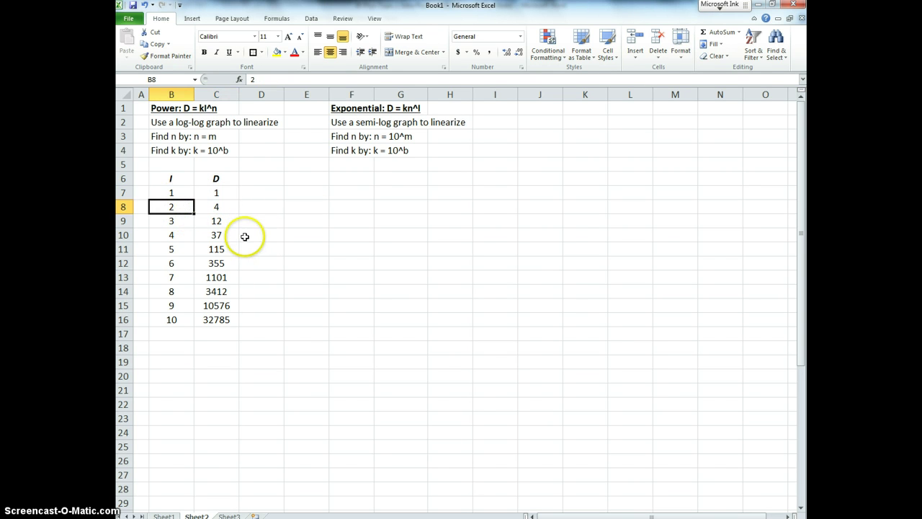
{"action": "left_click", "coordinate": [218, 207]}
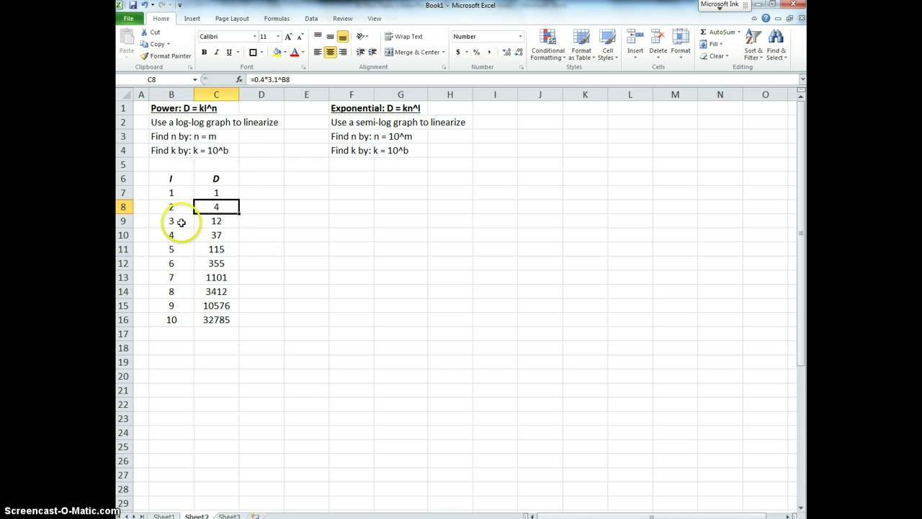
{"action": "left_click", "coordinate": [182, 223]}
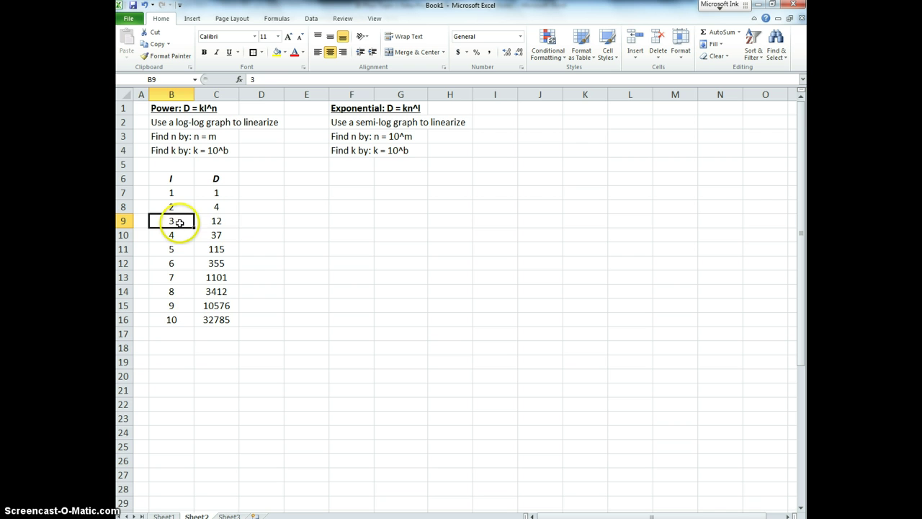
{"action": "left_click", "coordinate": [220, 224]}
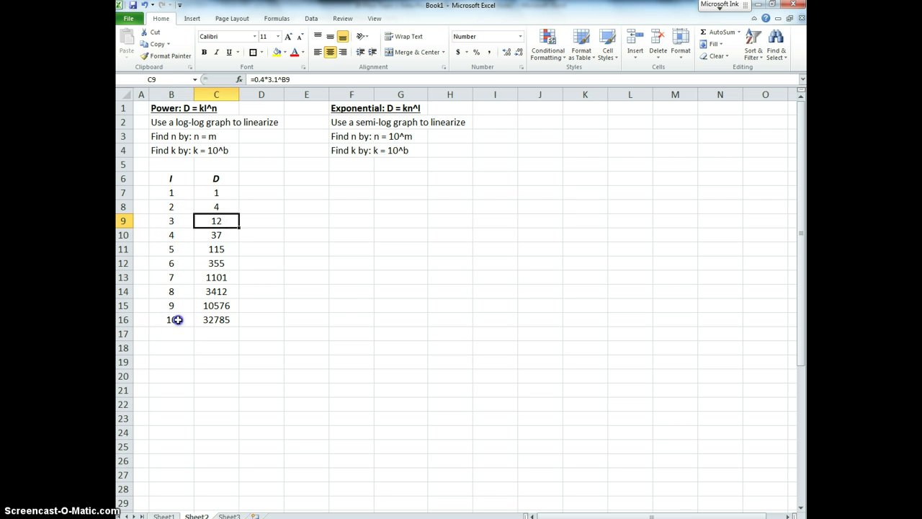
{"action": "left_click", "coordinate": [177, 320]}
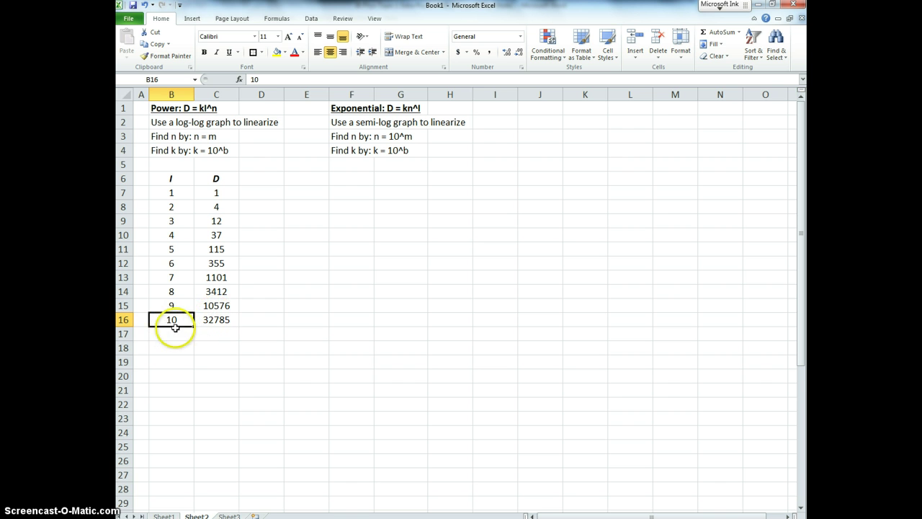
{"action": "left_click", "coordinate": [225, 323]}
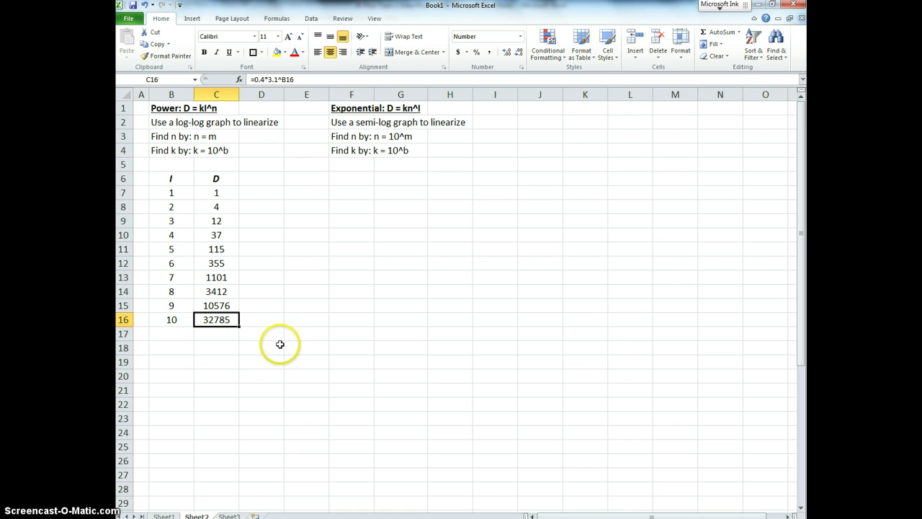
{"action": "left_click", "coordinate": [298, 178]}
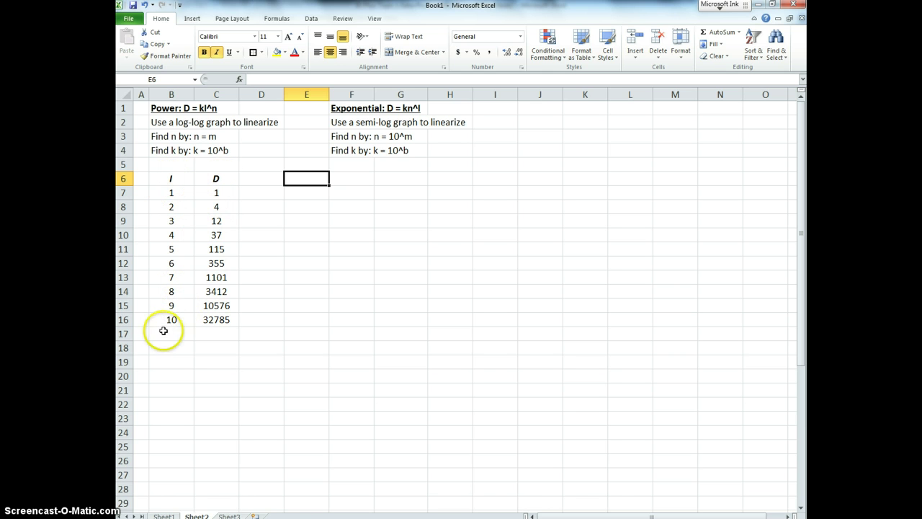
Insert an empty markers-only scatter chart and place it beside the data table.
{"action": "left_click", "coordinate": [193, 18]}
{"action": "left_click", "coordinate": [435, 43]}
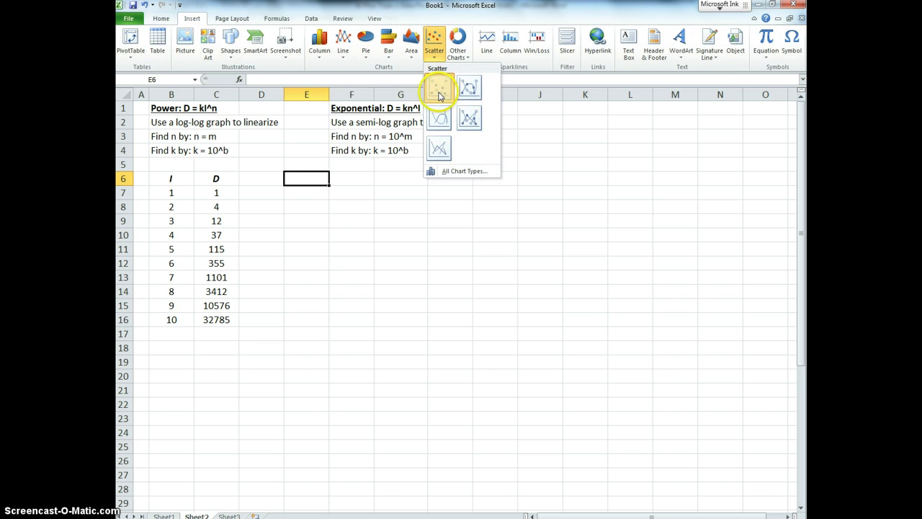
{"action": "left_click", "coordinate": [439, 89]}
{"action": "left_click_drag", "start_coordinate": [381, 243], "coordinate": [415, 211]}
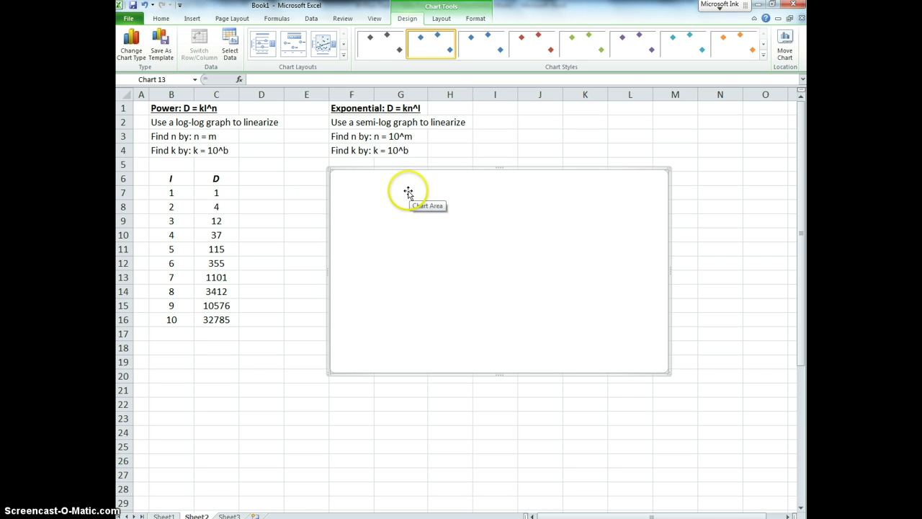
{"action": "left_click", "coordinate": [306, 192]}
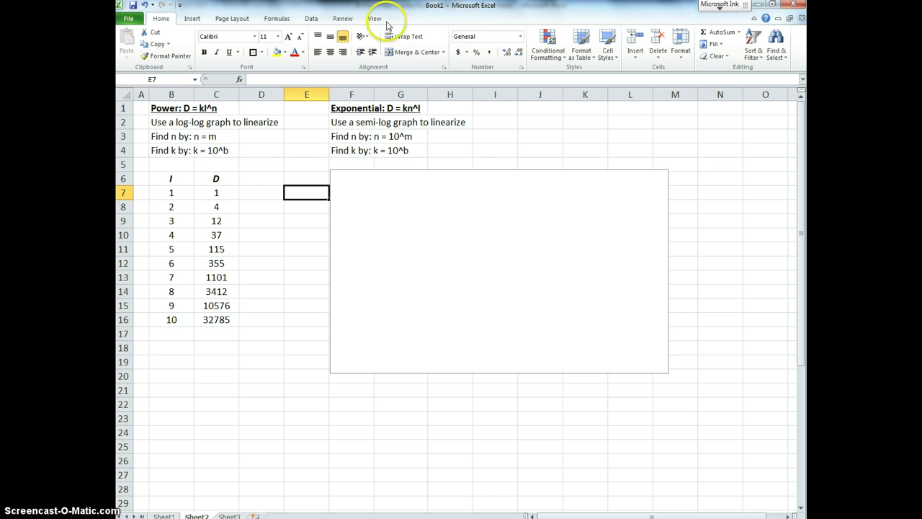
{"action": "left_click", "coordinate": [392, 200]}
{"action": "left_click", "coordinate": [407, 18]}
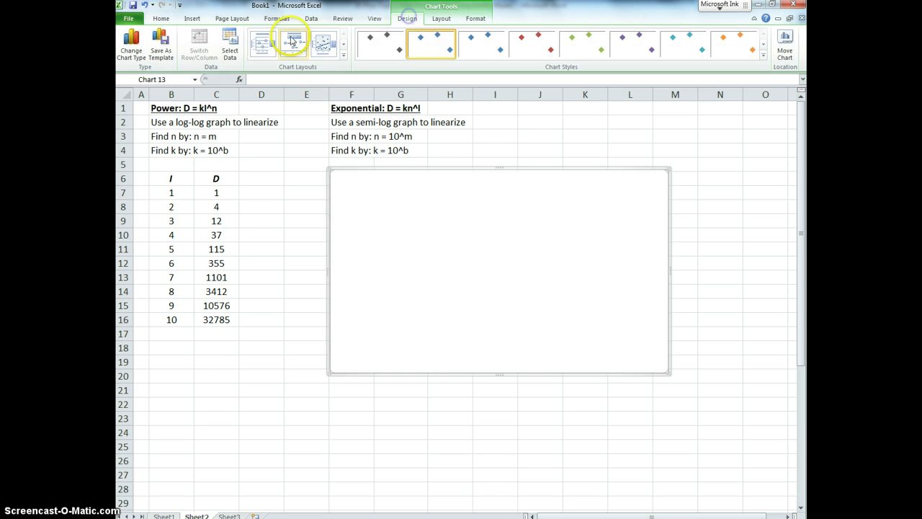
Add a chart series with X values B7:B16 (I) and Y values C7:C16 (D).
{"action": "left_click", "coordinate": [233, 45]}
{"action": "left_click_drag", "start_coordinate": [343, 304], "coordinate": [455, 245]}
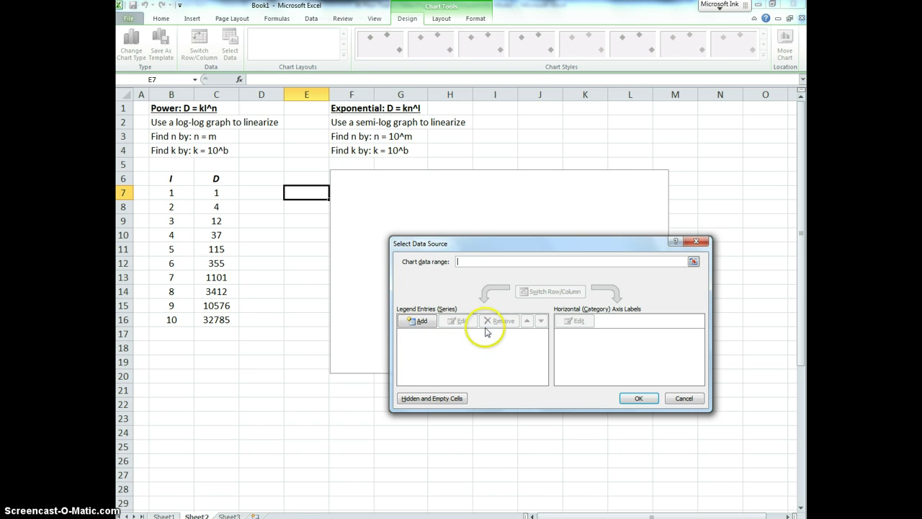
{"action": "left_click", "coordinate": [420, 322]}
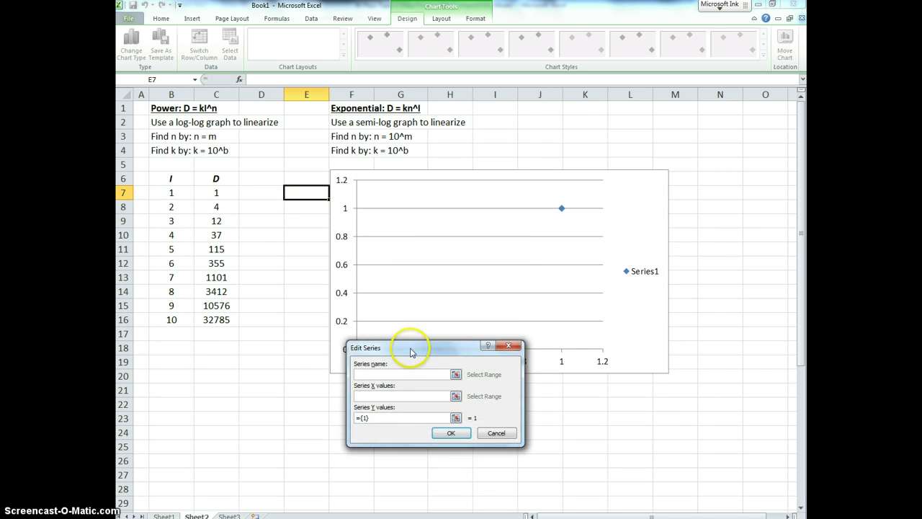
{"action": "left_click_drag", "start_coordinate": [410, 350], "coordinate": [381, 289]}
{"action": "left_click", "coordinate": [371, 315]}
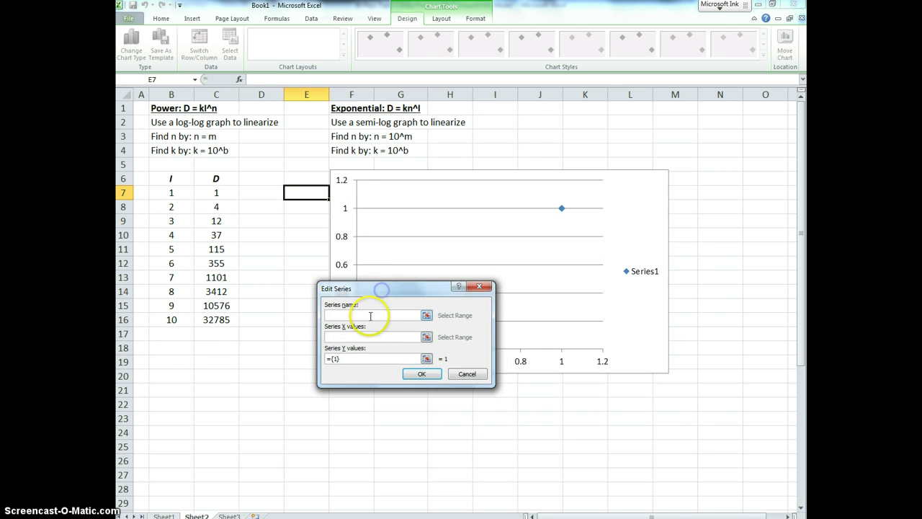
{"action": "left_click", "coordinate": [339, 339]}
{"action": "left_click_drag", "start_coordinate": [171, 193], "coordinate": [177, 322]}
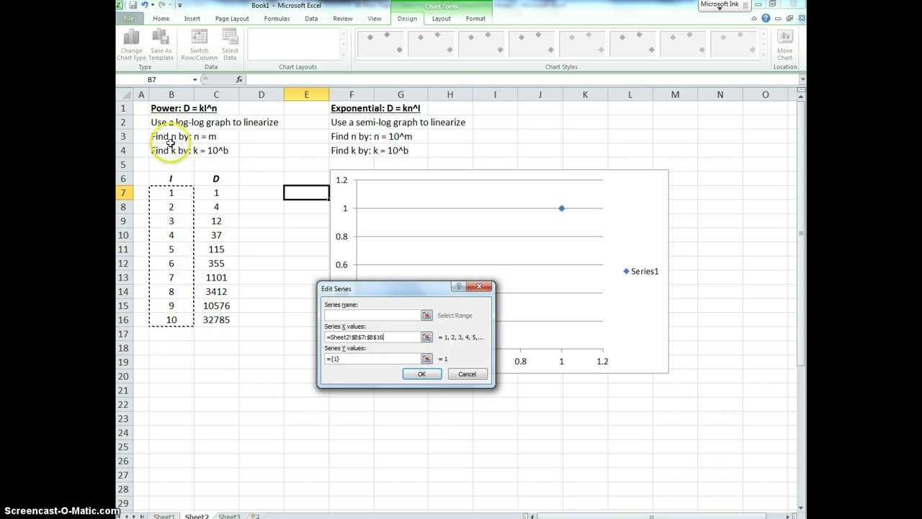
{"action": "left_click", "coordinate": [328, 358]}
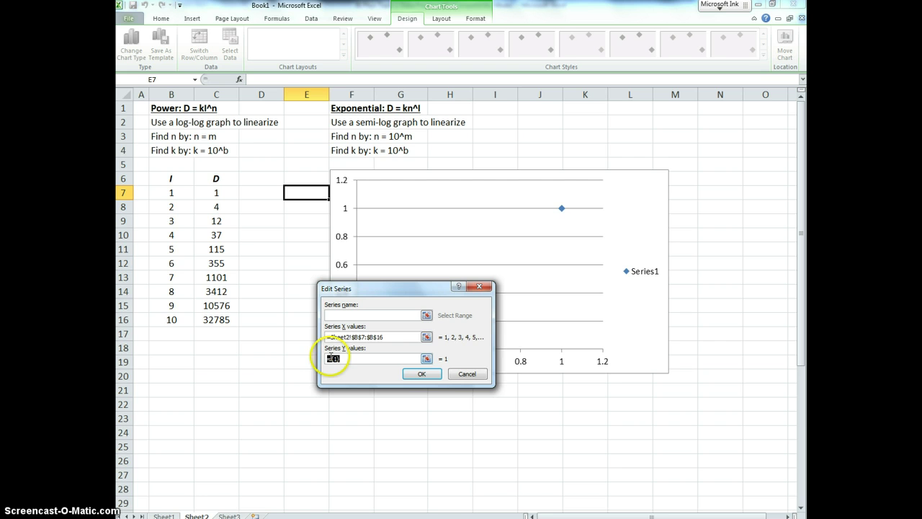
{"action": "key", "text": "BackSpace"}
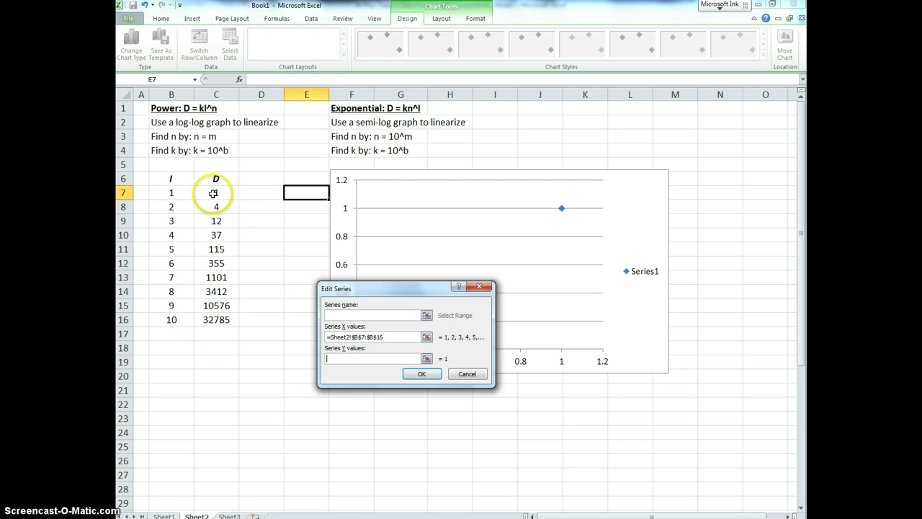
{"action": "left_click_drag", "start_coordinate": [216, 193], "coordinate": [227, 328]}
{"action": "left_click", "coordinate": [421, 375]}
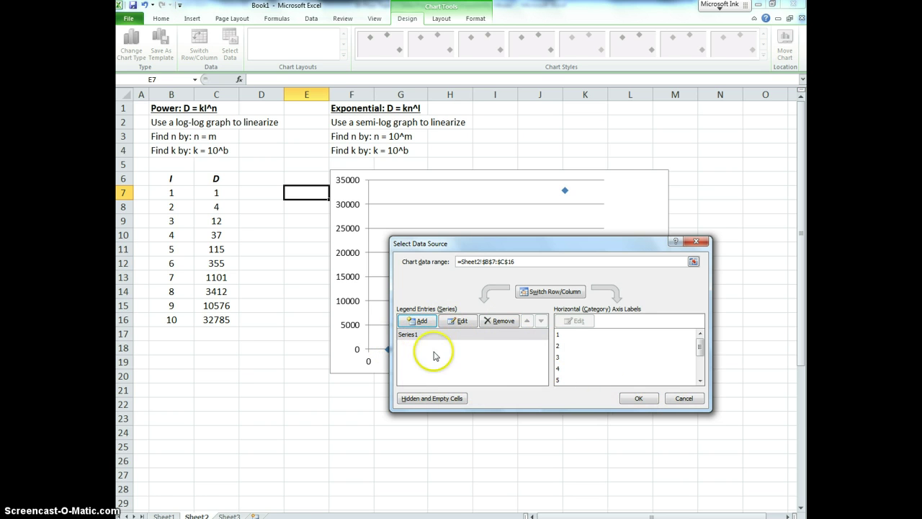
{"action": "left_click", "coordinate": [652, 400]}
Delete the Series1 legend and shift the chart further right on the sheet.
{"action": "left_click", "coordinate": [648, 270]}
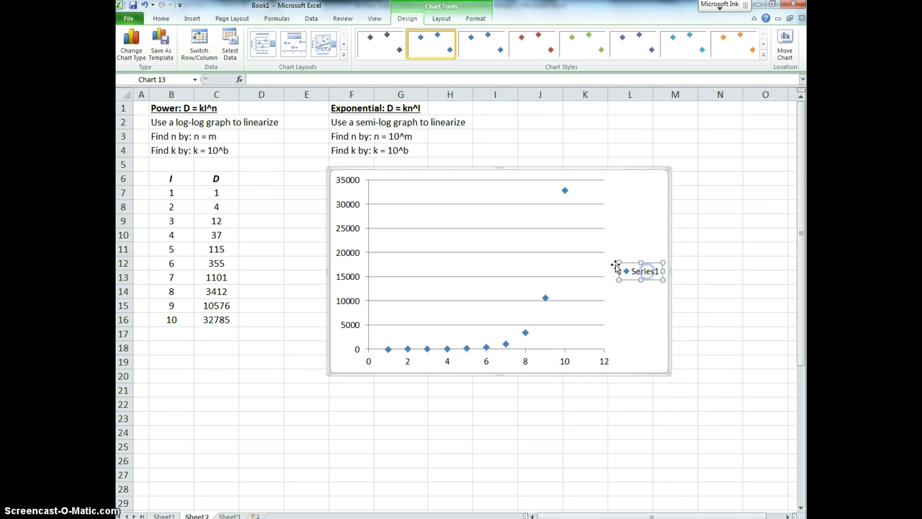
{"action": "key", "text": "Delete"}
{"action": "left_click_drag", "start_coordinate": [408, 179], "coordinate": [395, 179]}
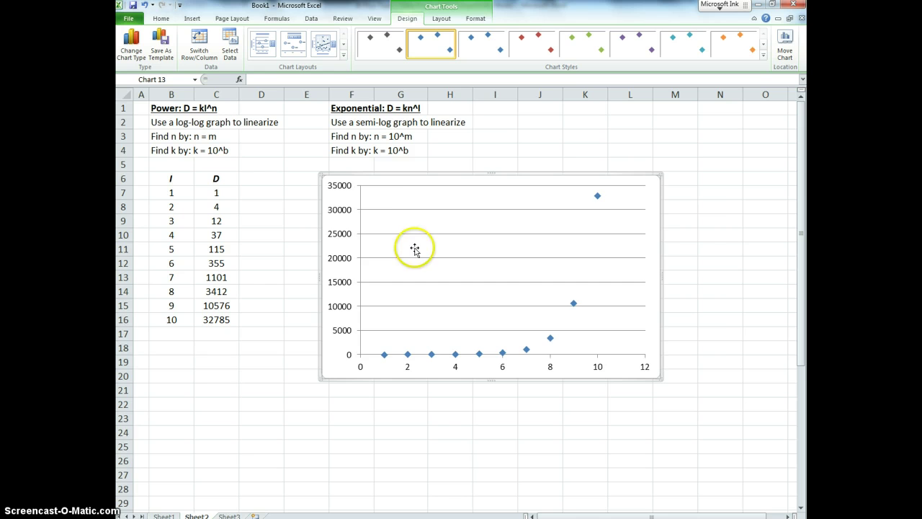
{"action": "left_click_drag", "start_coordinate": [412, 184], "coordinate": [472, 190]}
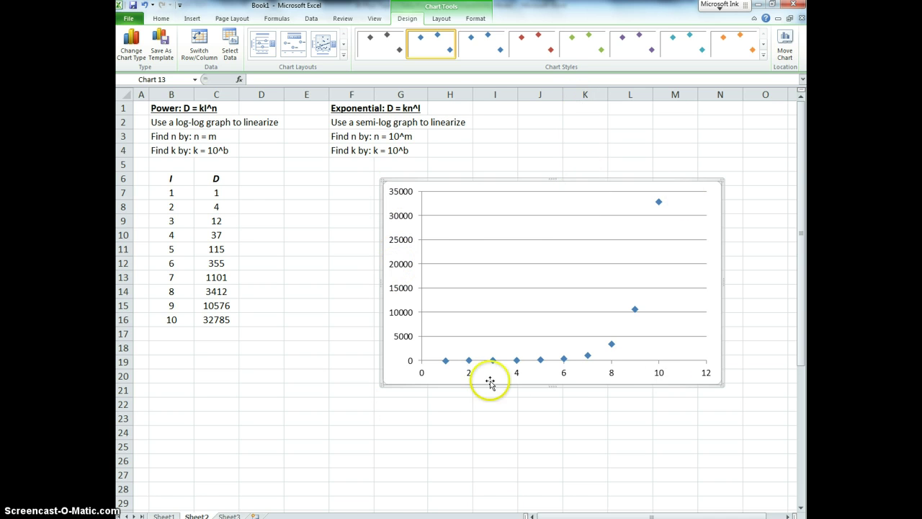
Add a horizontal axis title below the axis and a rotated vertical axis title.
{"action": "left_click", "coordinate": [441, 18]}
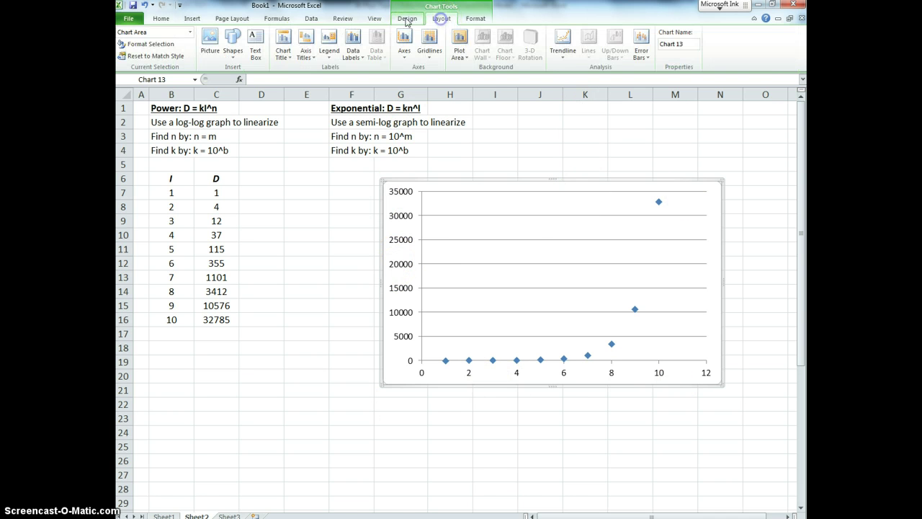
{"action": "left_click", "coordinate": [288, 48]}
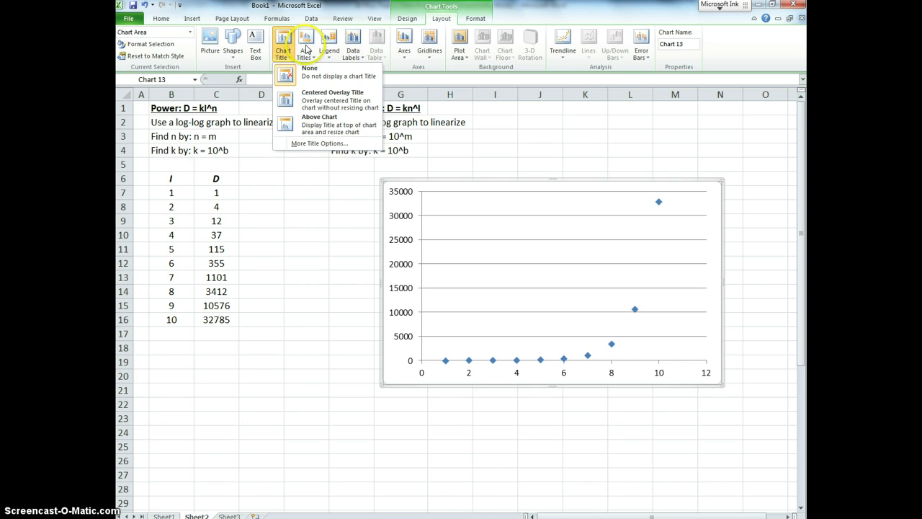
{"action": "left_click", "coordinate": [306, 48]}
{"action": "mouse_move", "coordinate": [313, 72]}
{"action": "left_click", "coordinate": [442, 95]}
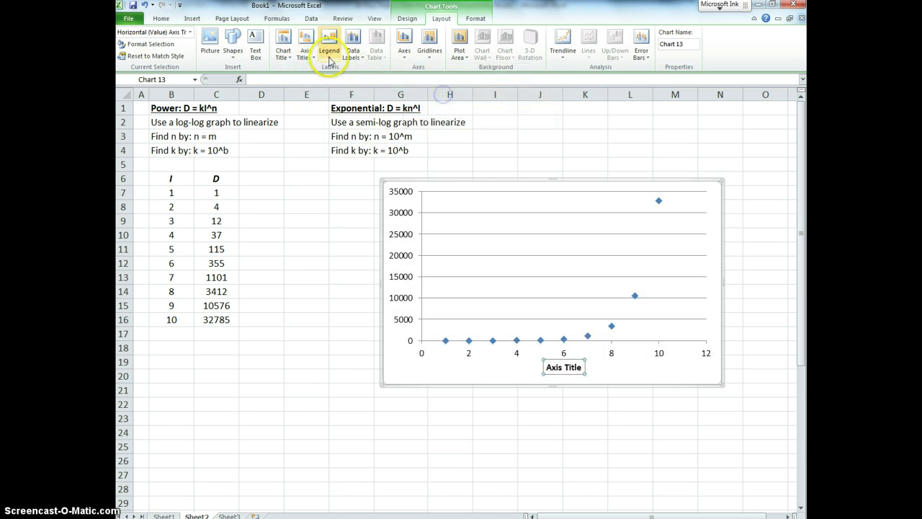
{"action": "left_click", "coordinate": [305, 47]}
{"action": "mouse_move", "coordinate": [317, 88]}
{"action": "left_click", "coordinate": [443, 106]}
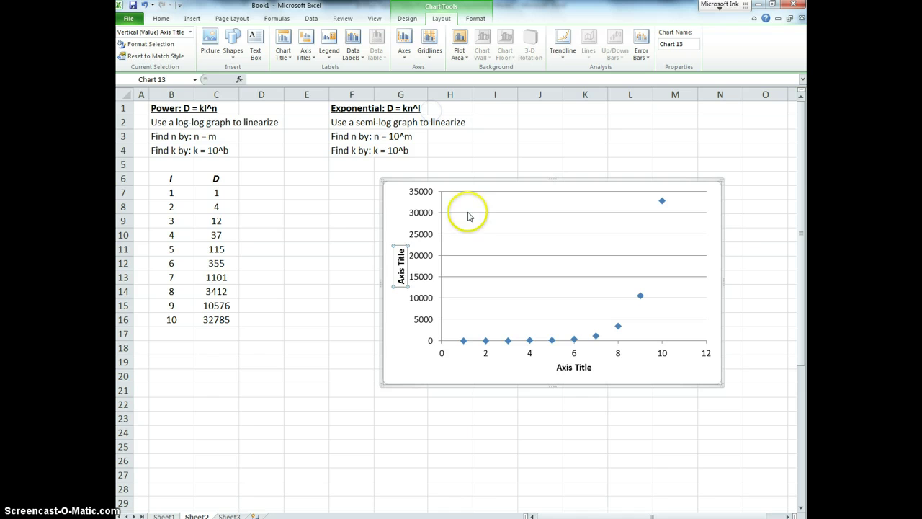
Label the horizontal axis I, then move the chart up and make it smaller.
{"action": "left_click", "coordinate": [397, 263]}
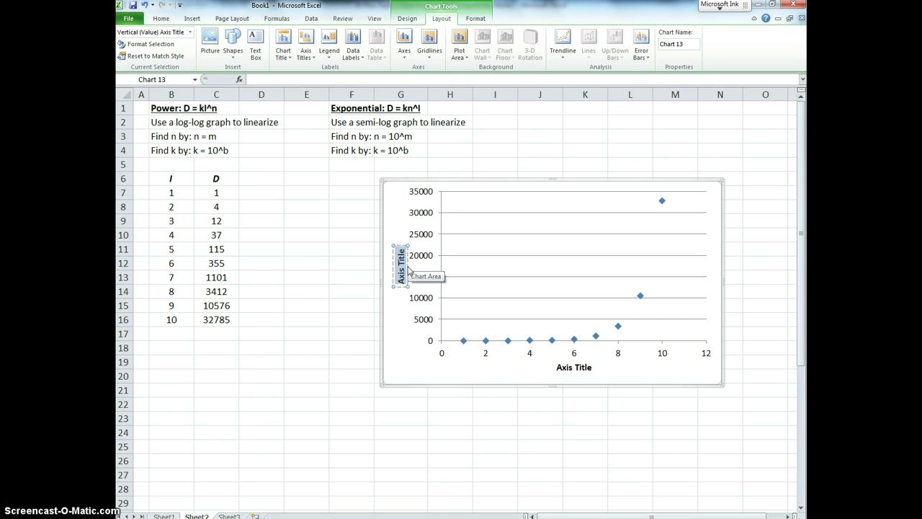
{"action": "left_click", "coordinate": [570, 369]}
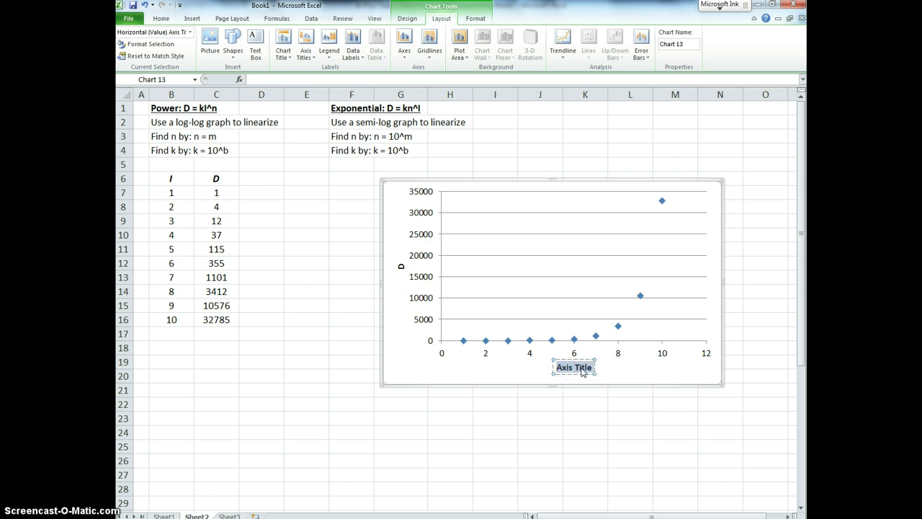
{"action": "type", "text": "I"}
{"action": "left_click", "coordinate": [577, 404]}
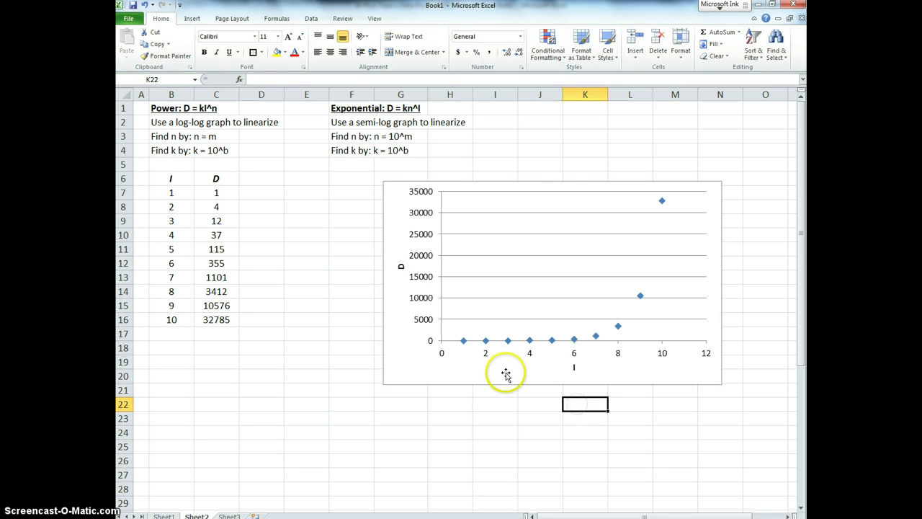
{"action": "left_click_drag", "start_coordinate": [506, 374], "coordinate": [546, 350]}
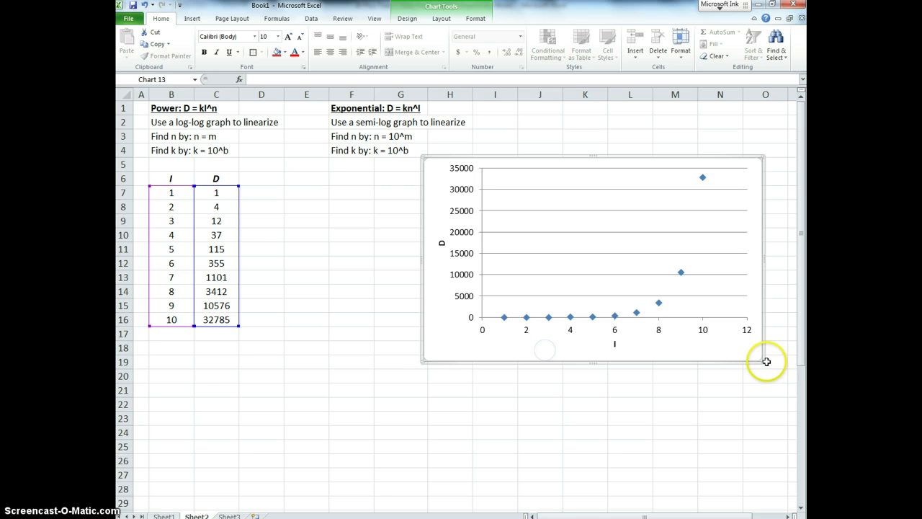
{"action": "left_click_drag", "start_coordinate": [762, 360], "coordinate": [725, 326]}
{"action": "left_click", "coordinate": [692, 363]}
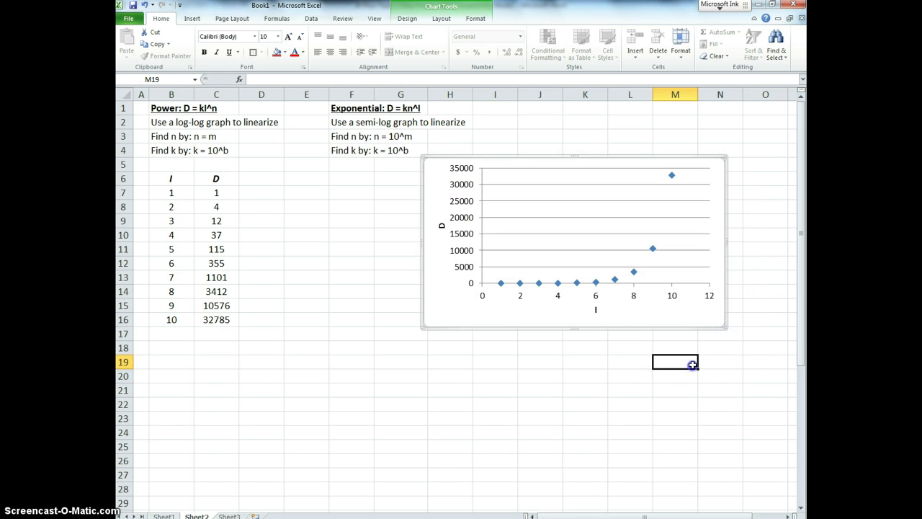
Nudge the chart slightly right and select cells in columns B, D and E.
{"action": "left_click_drag", "start_coordinate": [490, 320], "coordinate": [497, 323]}
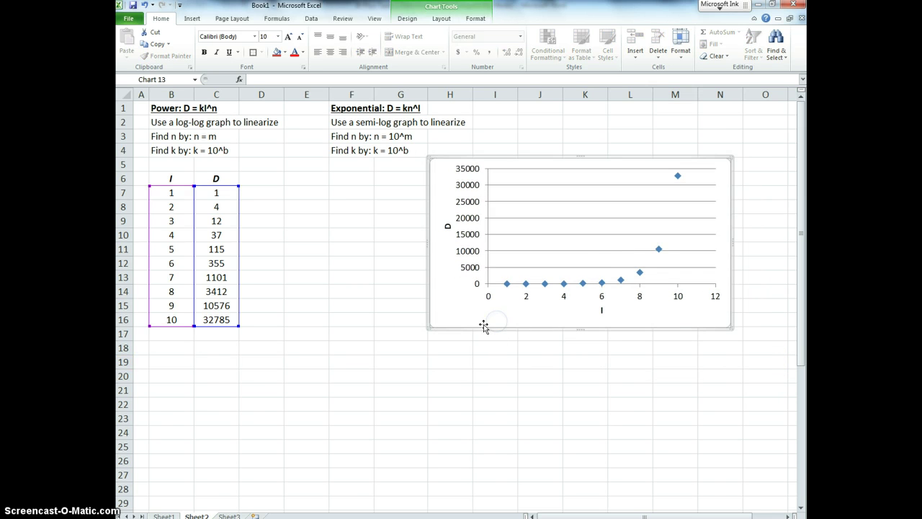
{"action": "left_click", "coordinate": [479, 374]}
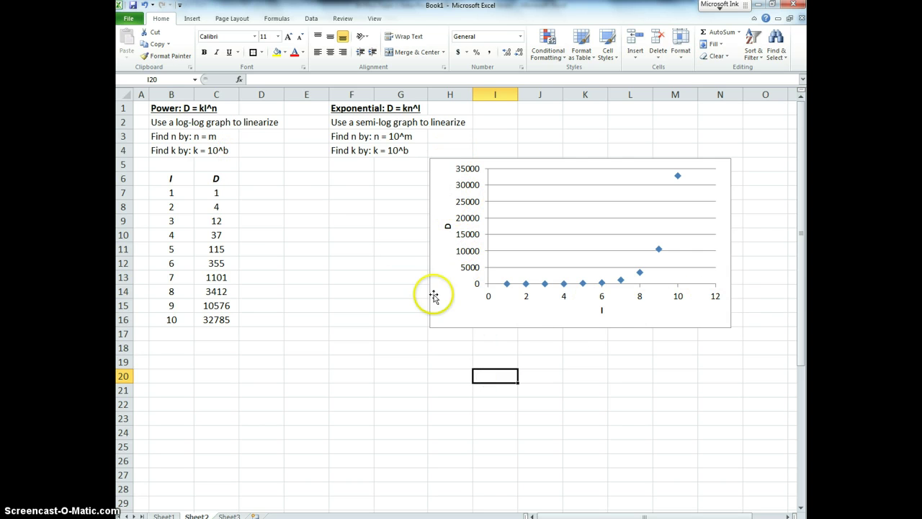
{"action": "left_click", "coordinate": [248, 194]}
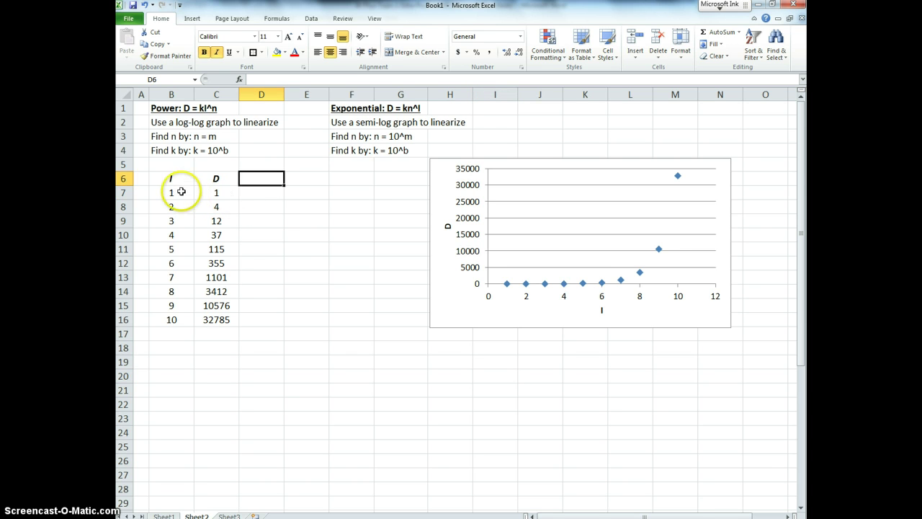
{"action": "left_click_drag", "start_coordinate": [181, 191], "coordinate": [182, 322]}
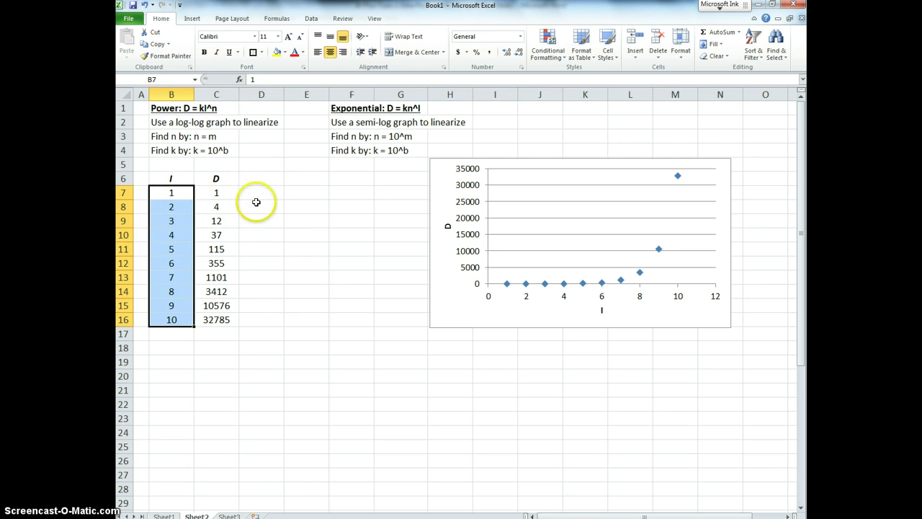
{"action": "left_click_drag", "start_coordinate": [252, 200], "coordinate": [268, 334]}
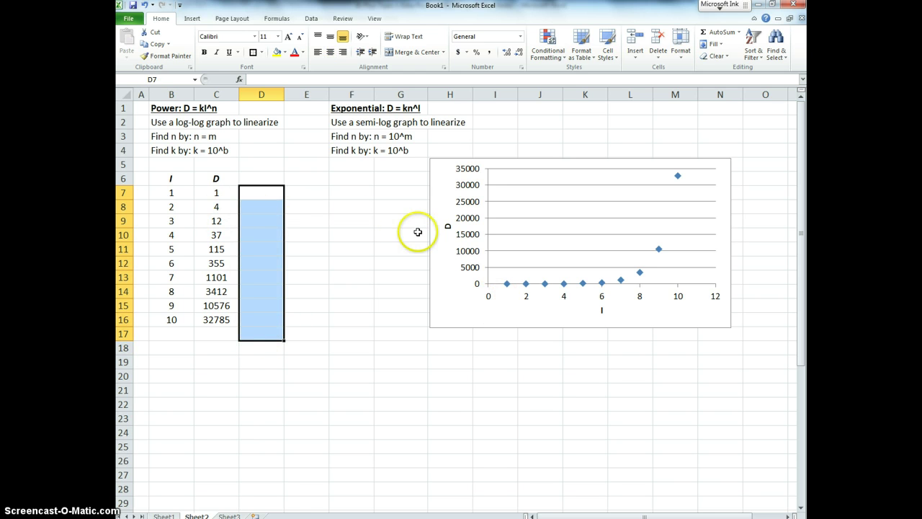
{"action": "left_click_drag", "start_coordinate": [309, 198], "coordinate": [302, 318]}
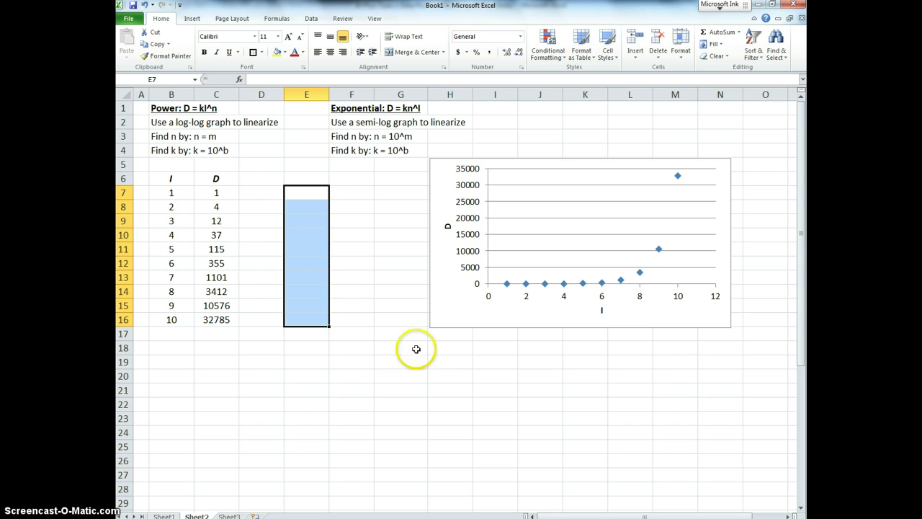
Paste into D6, type I there and right-align that heading.
{"action": "left_click", "coordinate": [252, 180]}
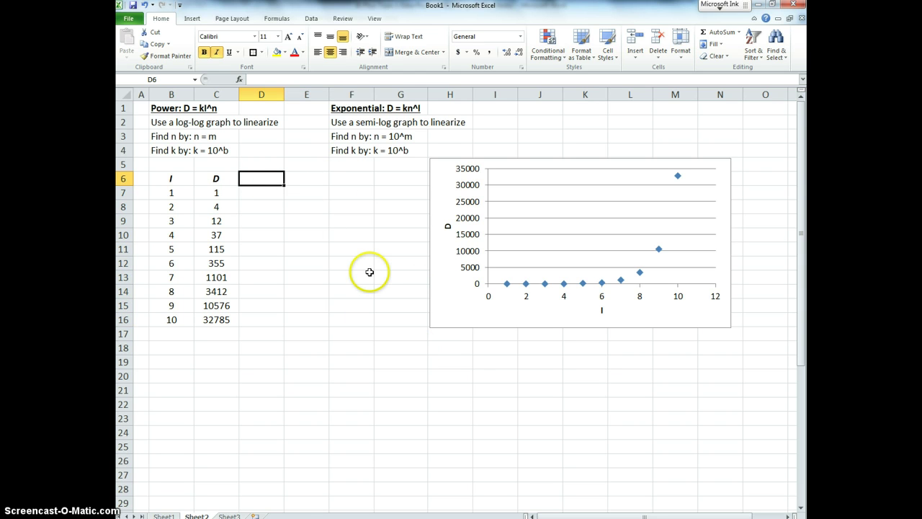
{"action": "key", "text": "ctrl+v"}
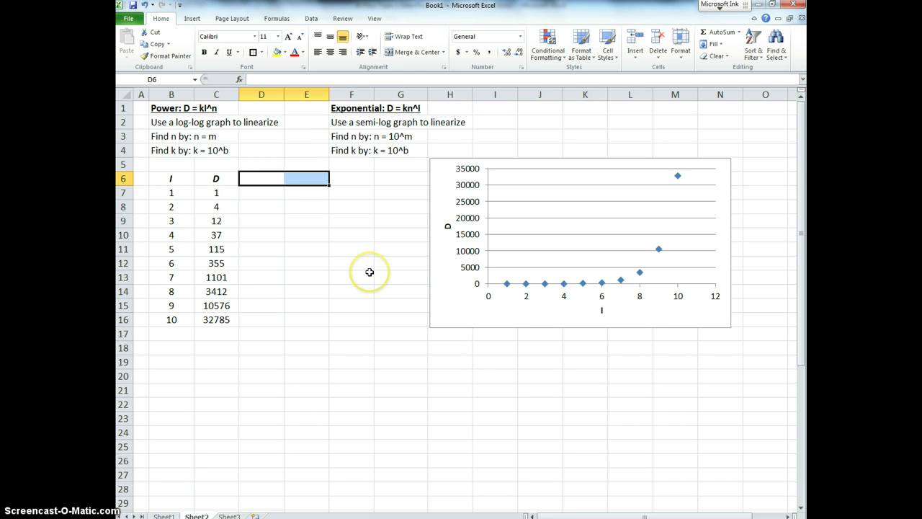
{"action": "type", "text": "I"}
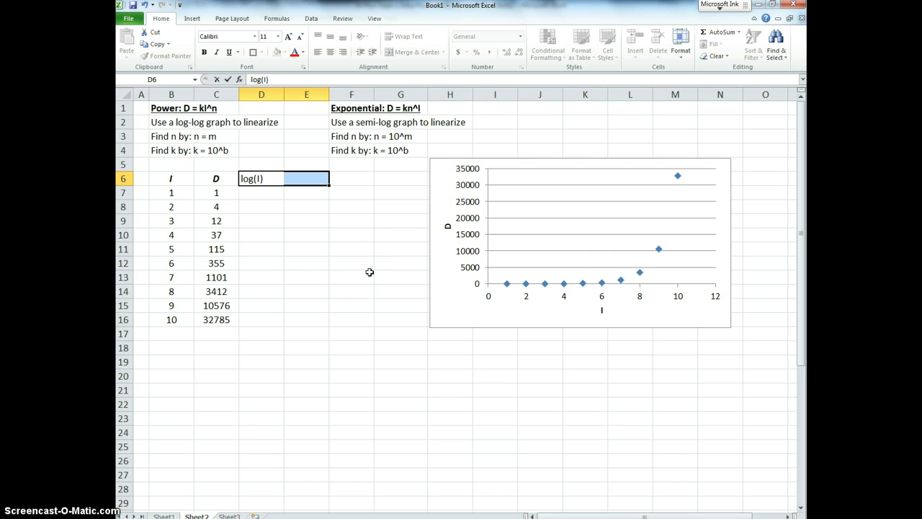
{"action": "key", "text": "Return"}
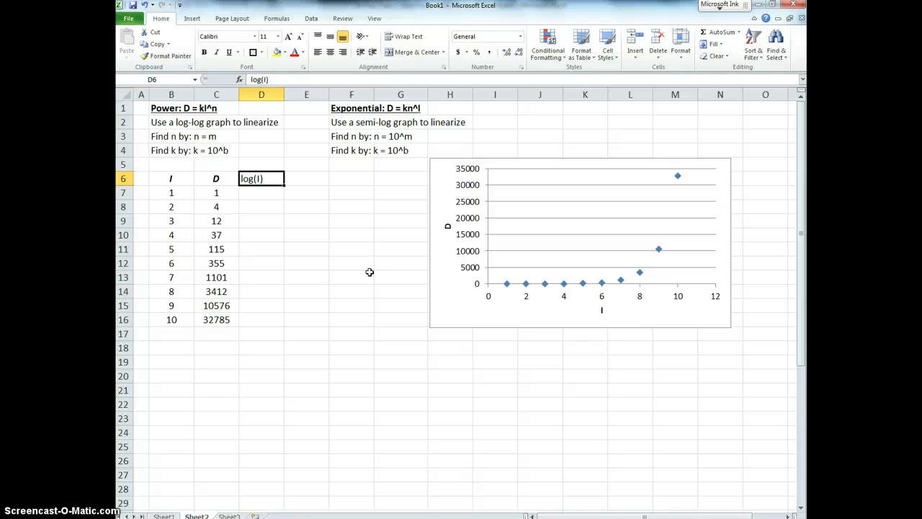
{"action": "left_click", "coordinate": [340, 52]}
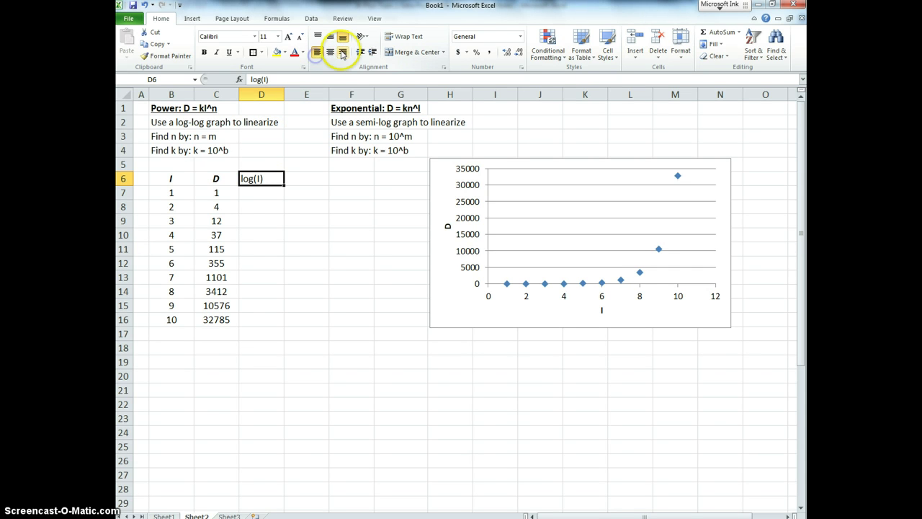
{"action": "left_click", "coordinate": [343, 53]}
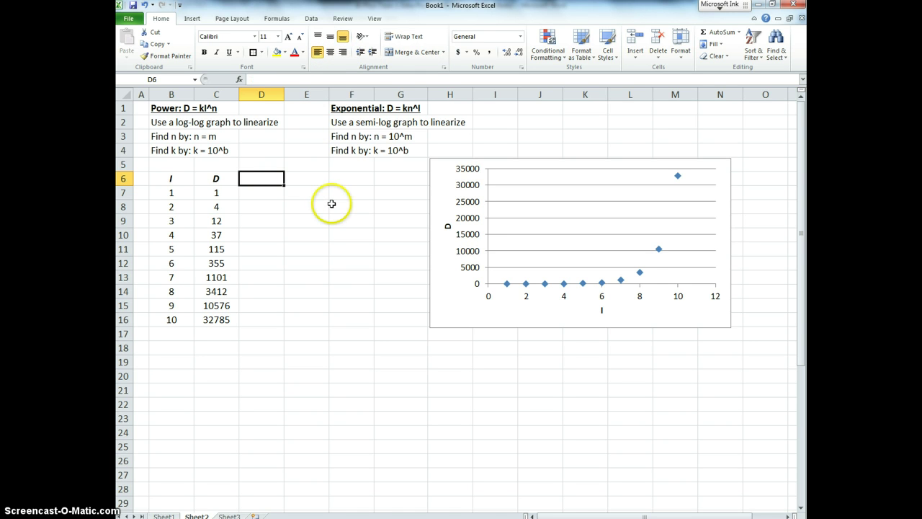
Copy the I and D headings into D6:E6 and retype them as log(I) and log(D).
{"action": "key", "text": "Left"}
{"action": "key", "text": "Left"}
{"action": "key", "text": "shift+Right"}
{"action": "key", "text": "ctrl+c"}
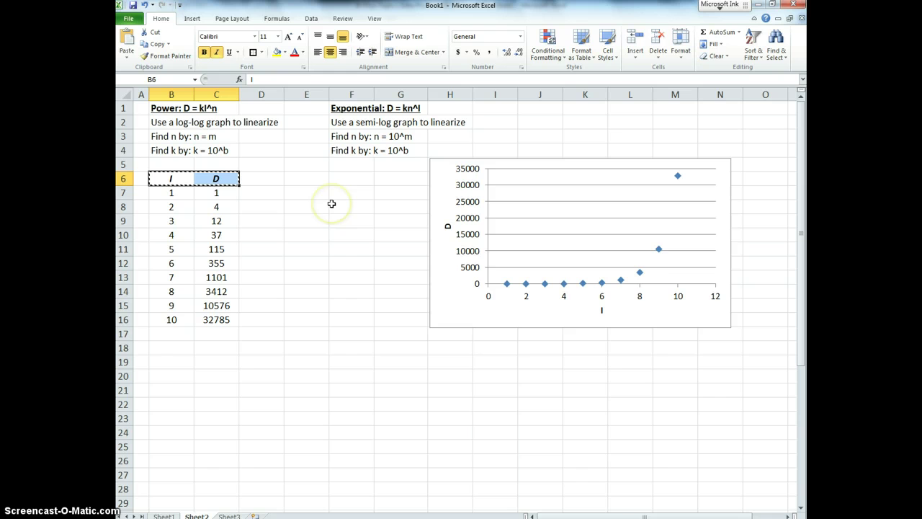
{"action": "key", "text": "Right"}
{"action": "key", "text": "Right"}
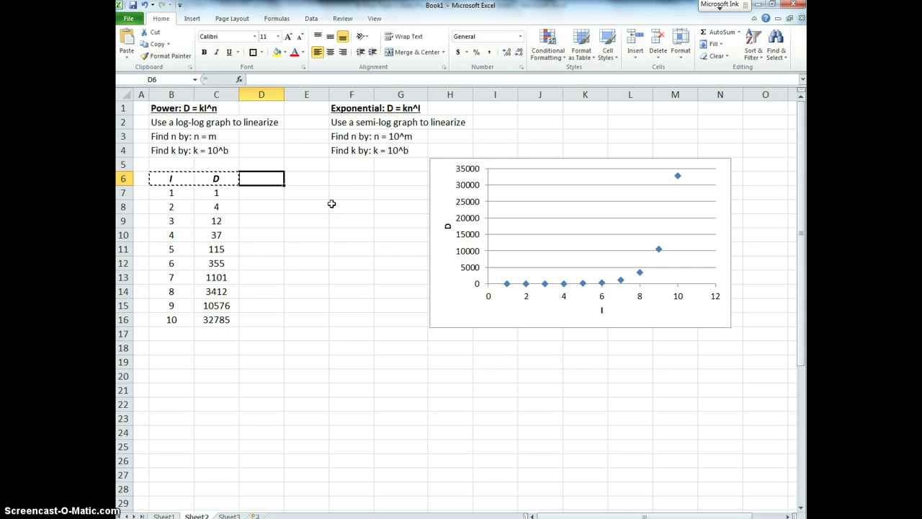
{"action": "key", "text": "ctrl+v"}
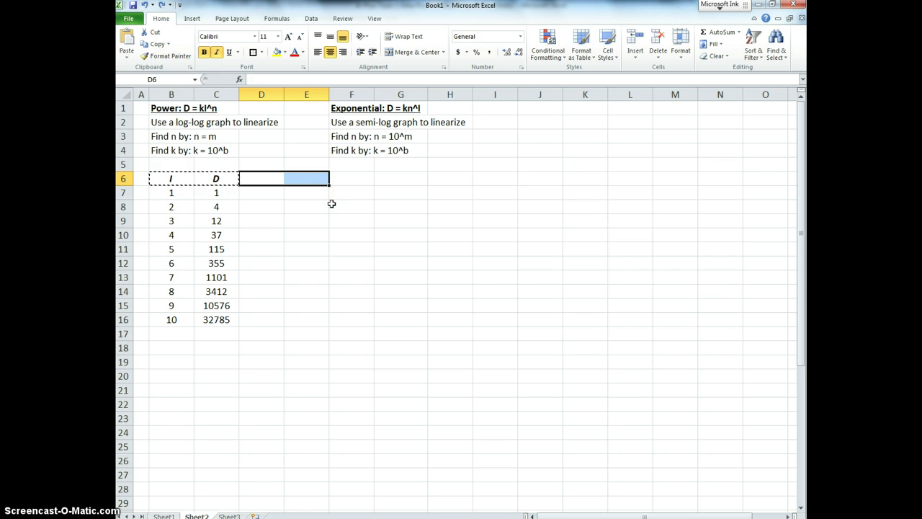
{"action": "key", "text": "ctrl+y"}
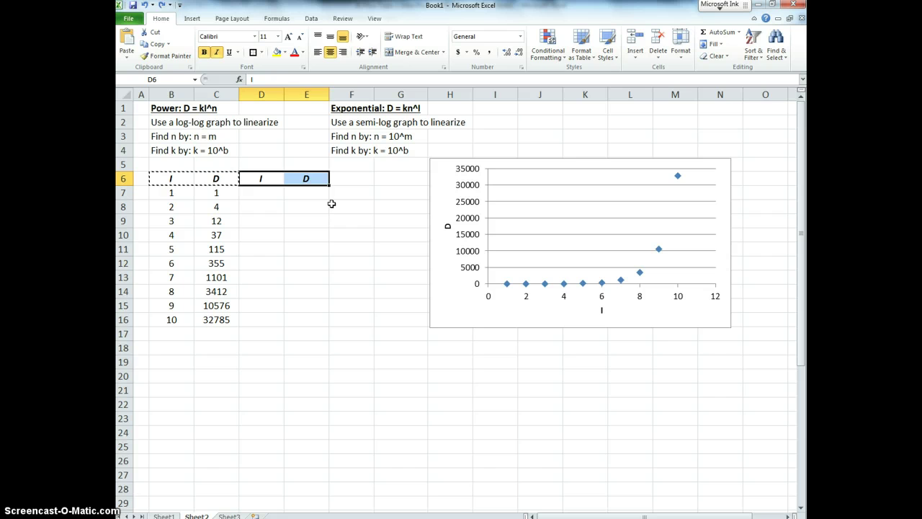
{"action": "key", "text": "shift+Left"}
{"action": "type", "text": "lo"}
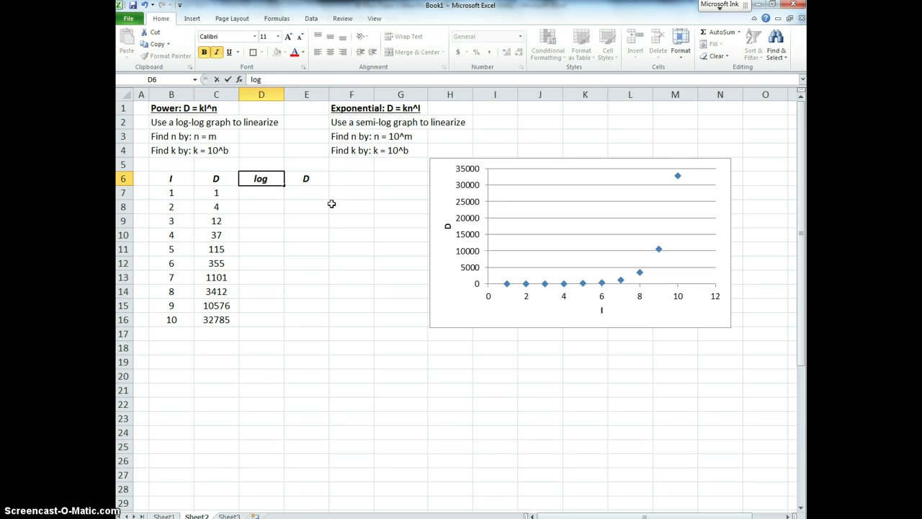
{"action": "type", "text": "g(I)"}
{"action": "key", "text": "Tab"}
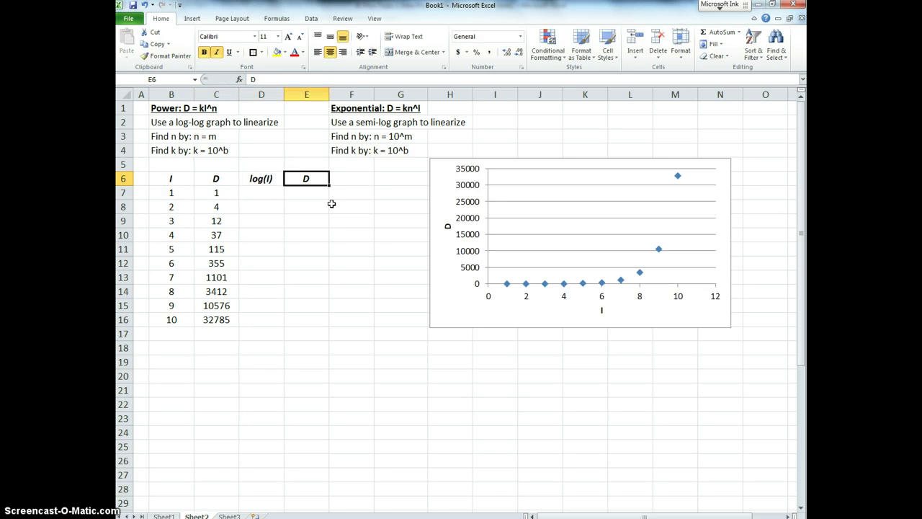
{"action": "type", "text": "log(D"}
{"action": "key", "text": "Return"}
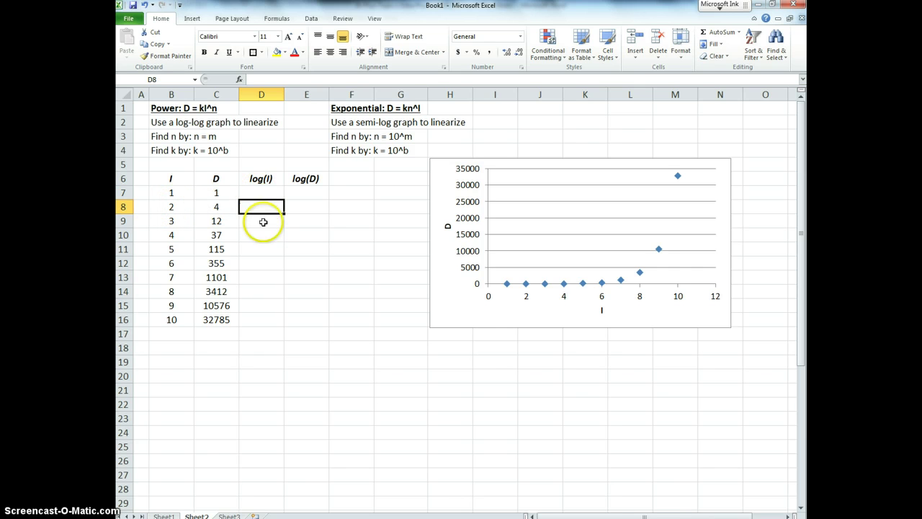
Build the formula =log(B7) in cell D7 after fixing an incomplete LOG entry.
{"action": "left_click", "coordinate": [262, 196]}
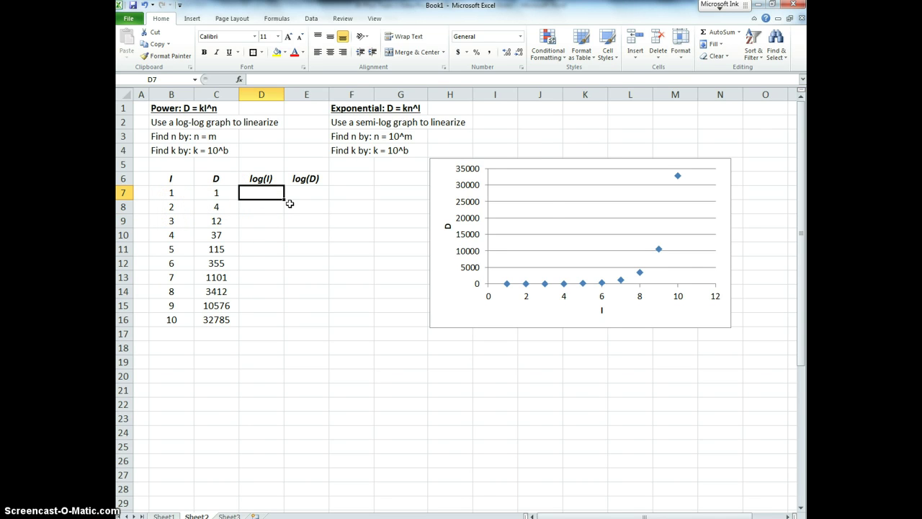
{"action": "type", "text": "=log"}
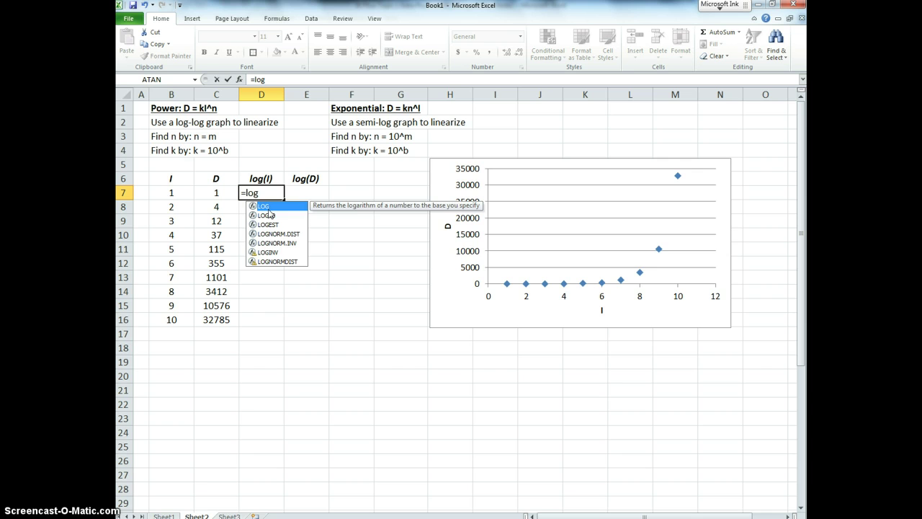
{"action": "type", "text": "()"}
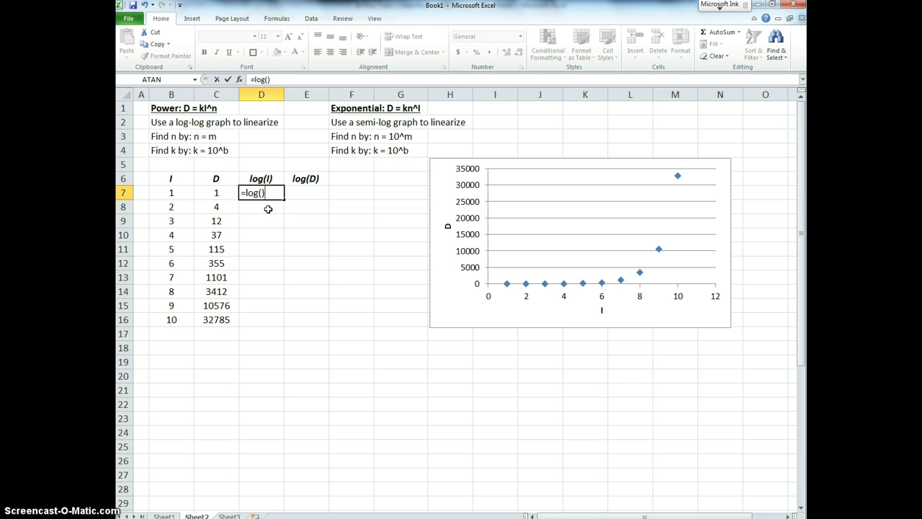
{"action": "key", "text": "Return"}
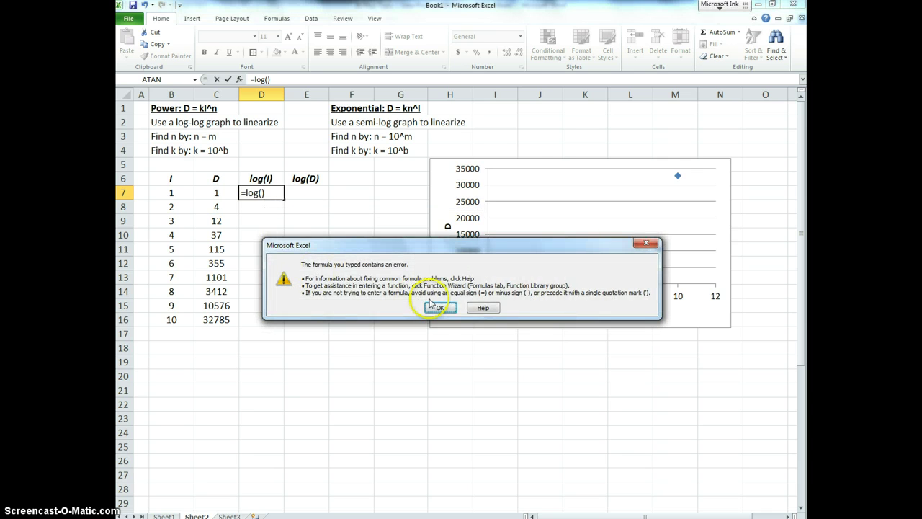
{"action": "left_click", "coordinate": [438, 304]}
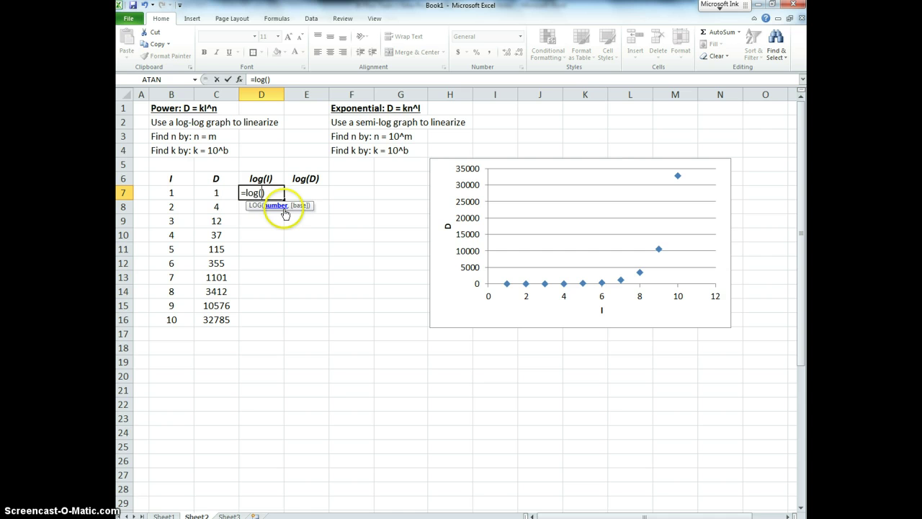
{"action": "left_click", "coordinate": [258, 196]}
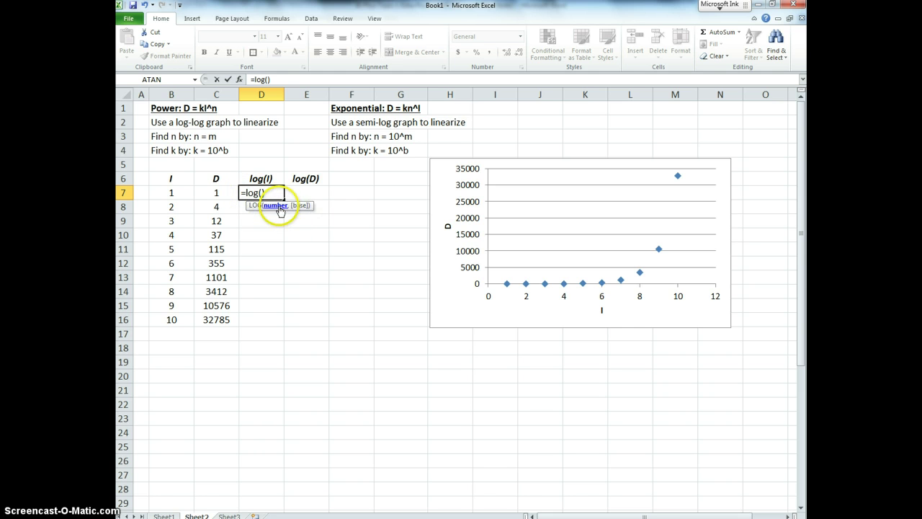
{"action": "left_click", "coordinate": [174, 193]}
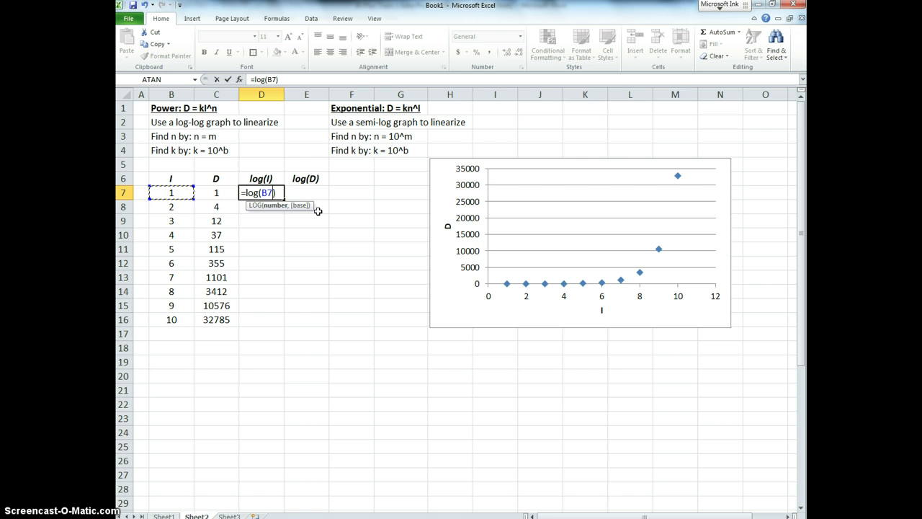
Confirm the D7 log formula, paste it into D8 and check it references B8.
{"action": "key", "text": "Return"}
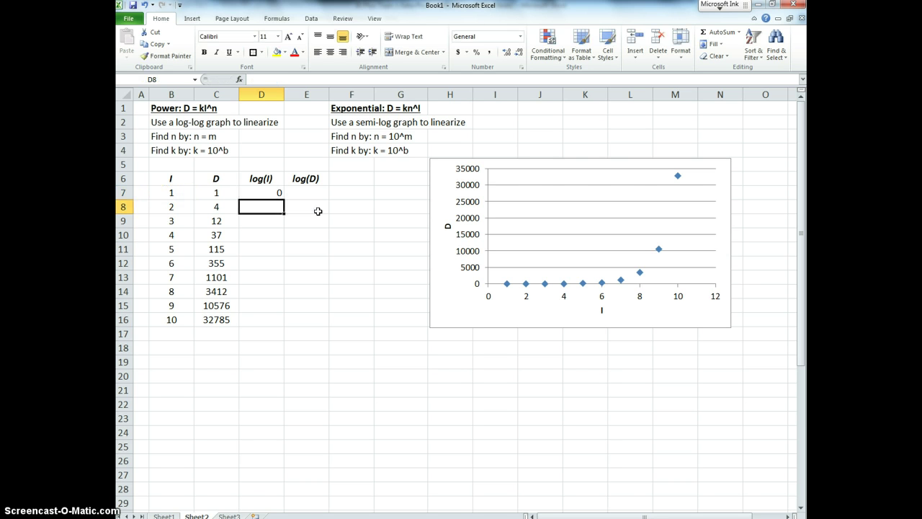
{"action": "key", "text": "Down"}
{"action": "key", "text": "ctrl+v"}
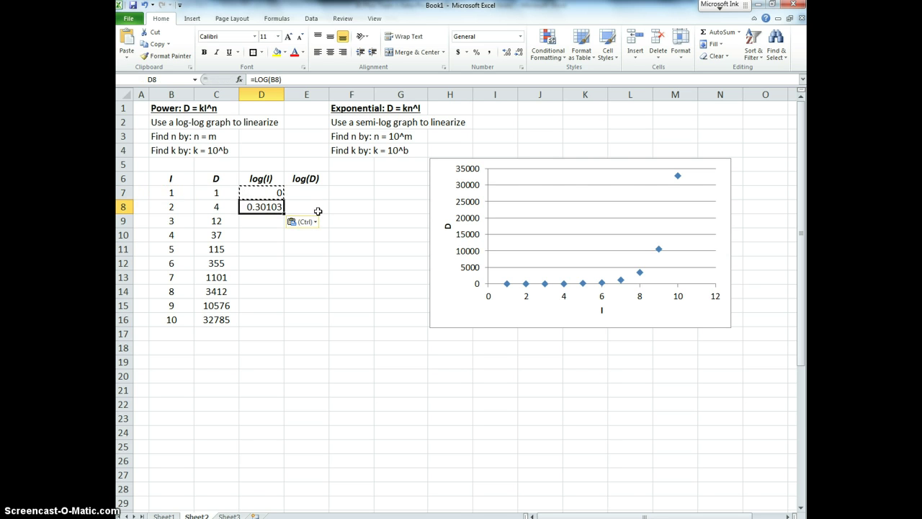
{"action": "left_click", "coordinate": [304, 80]}
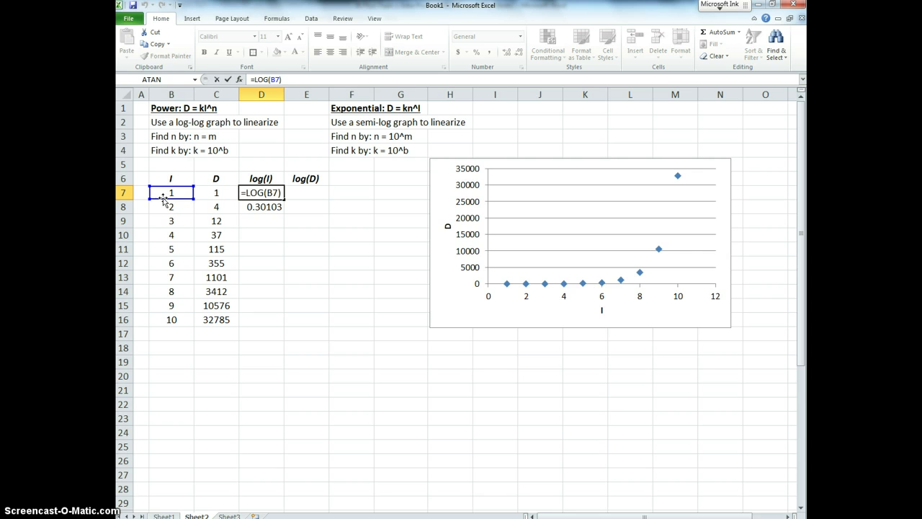
{"action": "left_click", "coordinate": [257, 211]}
{"action": "left_click", "coordinate": [317, 79]}
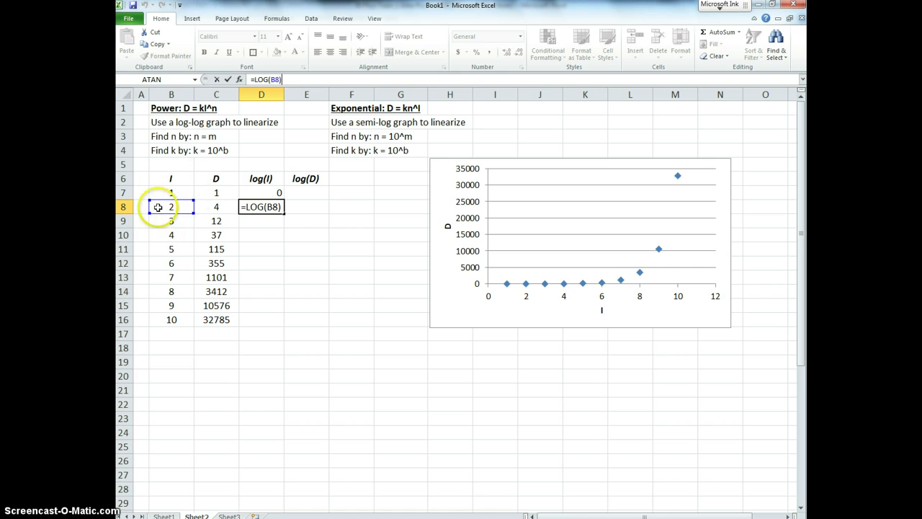
{"action": "key", "text": "Return"}
Copy the D8 log formula and paste it down D8:D16.
{"action": "key", "text": "Up"}
{"action": "key", "text": "ctrl+c"}
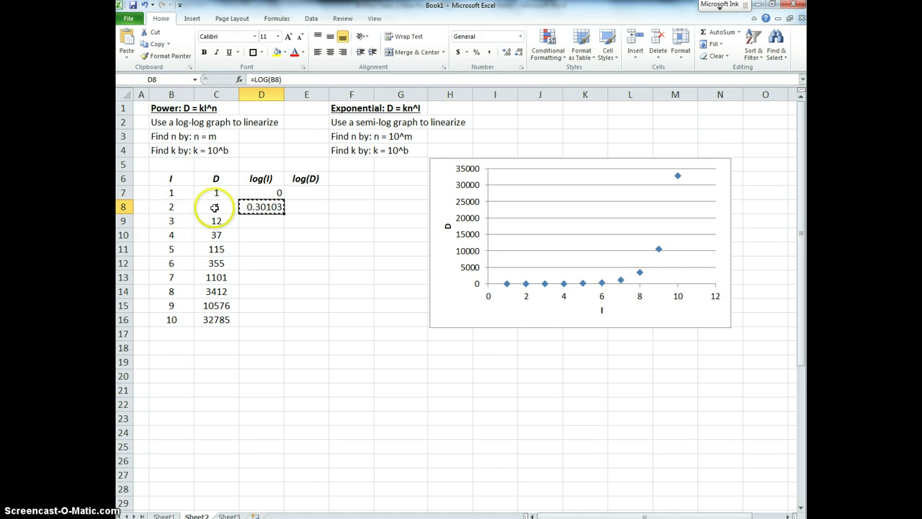
{"action": "key", "text": "ctrl+shift+Down"}
{"action": "key", "text": "ctrl+shift+Up"}
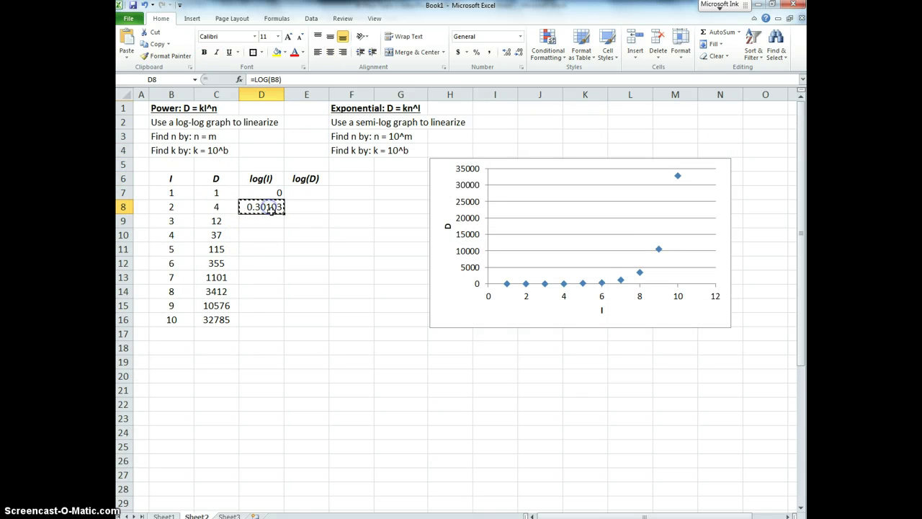
{"action": "left_click", "coordinate": [273, 312], "text": "shift"}
{"action": "left_click", "coordinate": [266, 206]}
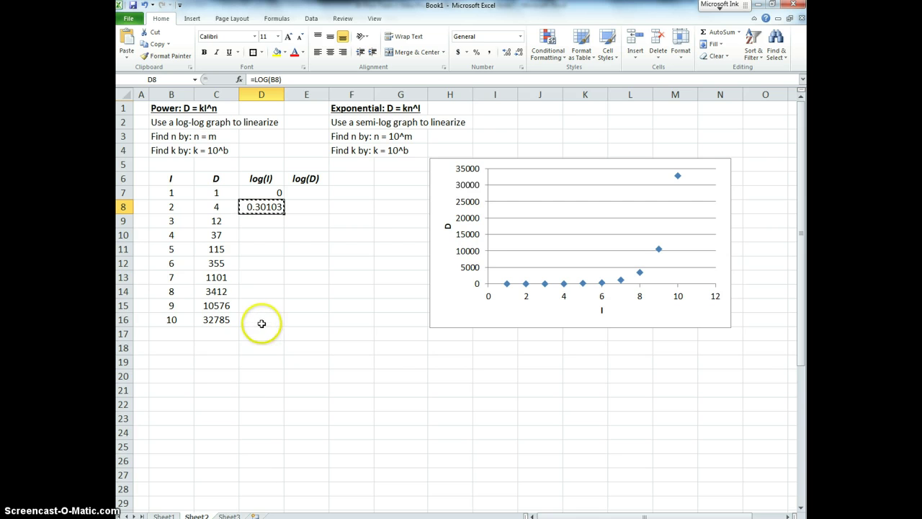
{"action": "left_click", "coordinate": [261, 323], "text": "shift"}
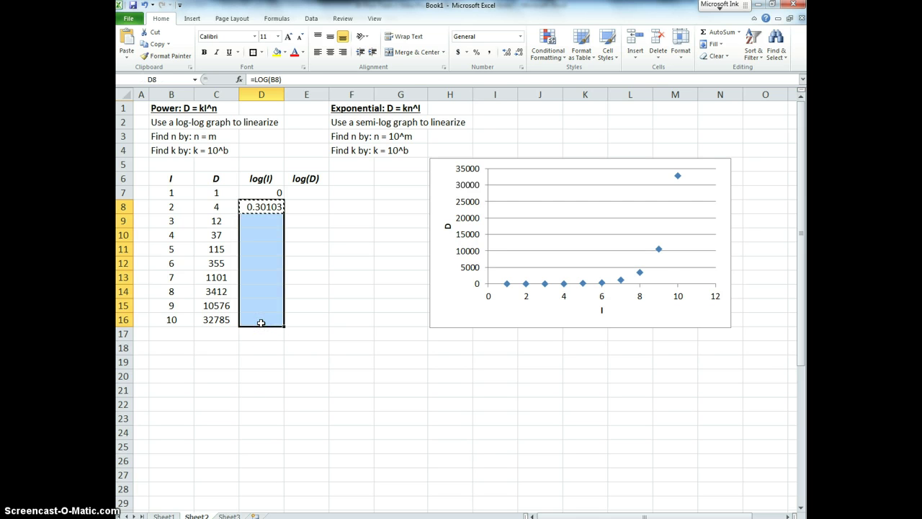
{"action": "key", "text": "ctrl+v"}
Verify the D10, D12, D14 and D15 formulas reference B10, B12, B14 and B15.
{"action": "left_click", "coordinate": [274, 235]}
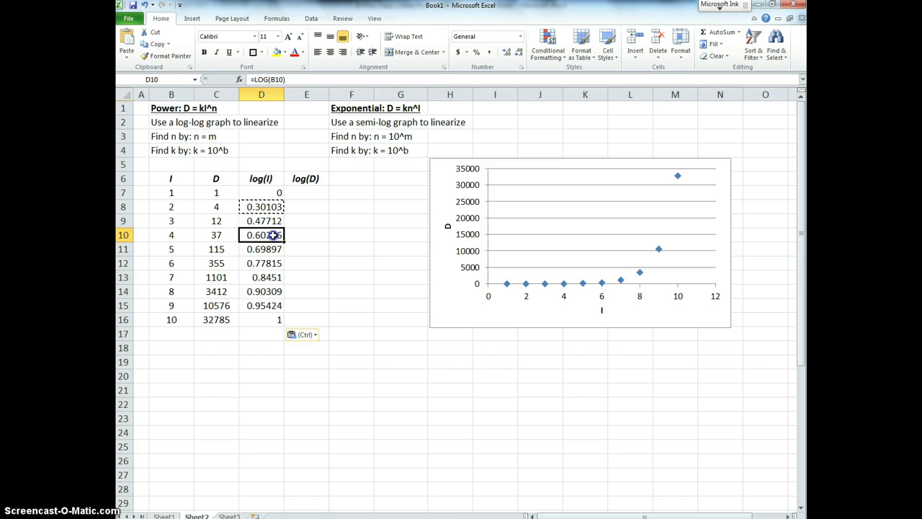
{"action": "left_click", "coordinate": [312, 80]}
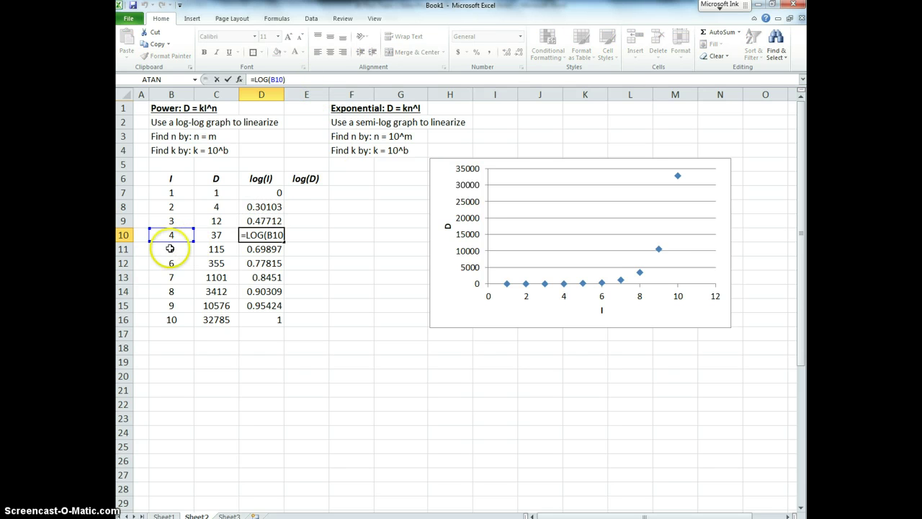
{"action": "key", "text": "Return"}
{"action": "key", "text": "Return"}
{"action": "left_click", "coordinate": [310, 79]}
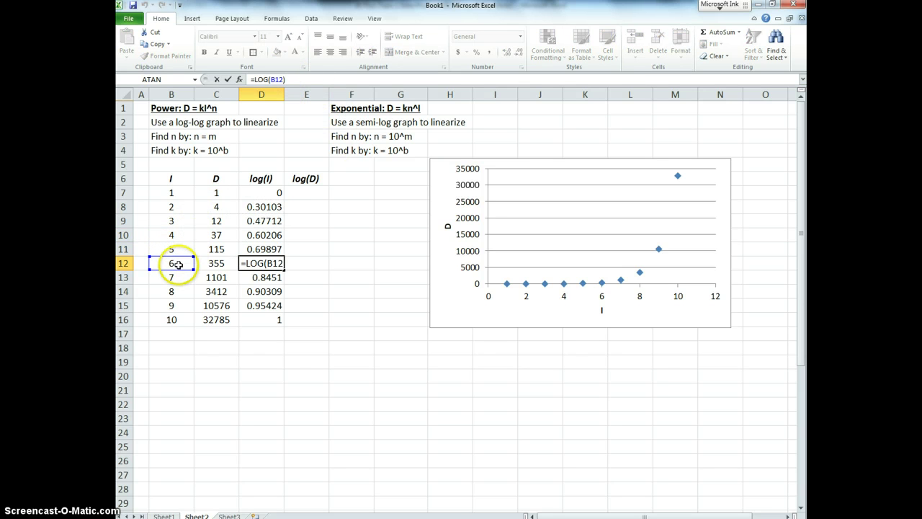
{"action": "key", "text": "Return"}
{"action": "key", "text": "Return"}
{"action": "left_click", "coordinate": [310, 80]}
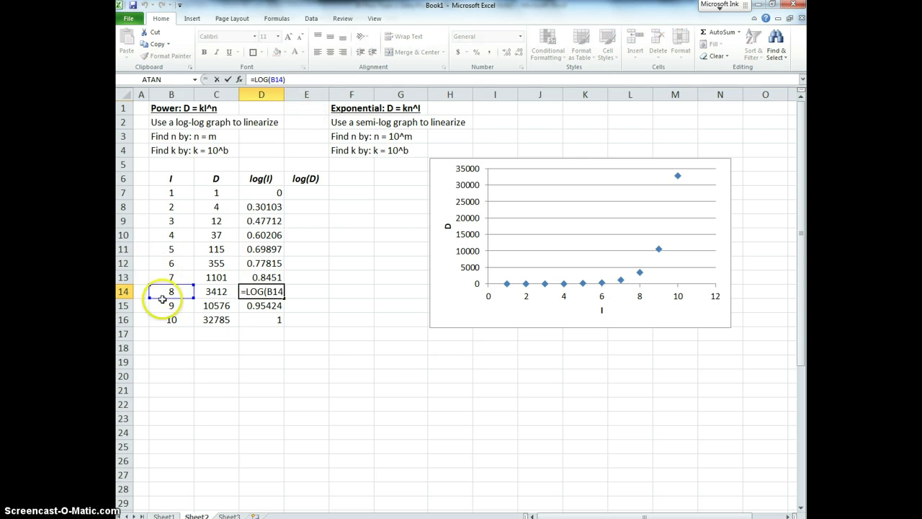
{"action": "key", "text": "Return"}
{"action": "left_click", "coordinate": [296, 79]}
{"action": "key", "text": "Return"}
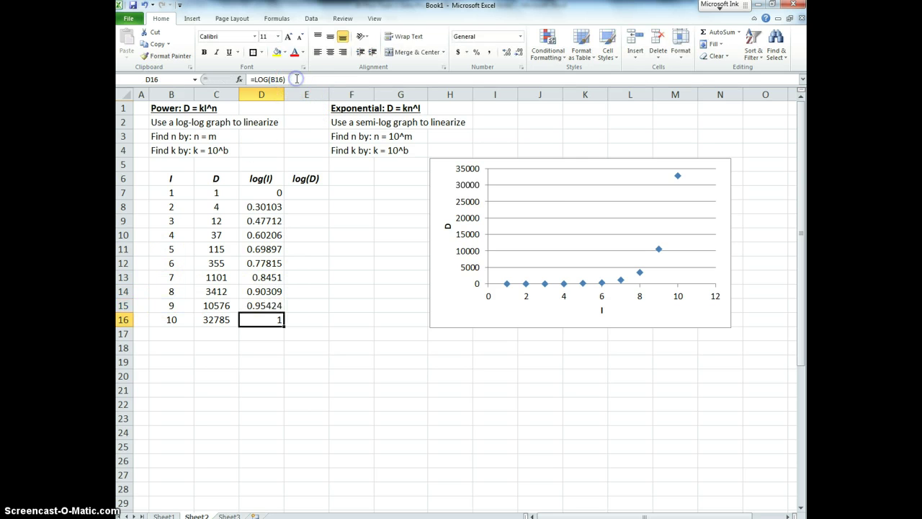
{"action": "key", "text": "ctrl+Up"}
{"action": "key", "text": "Down"}
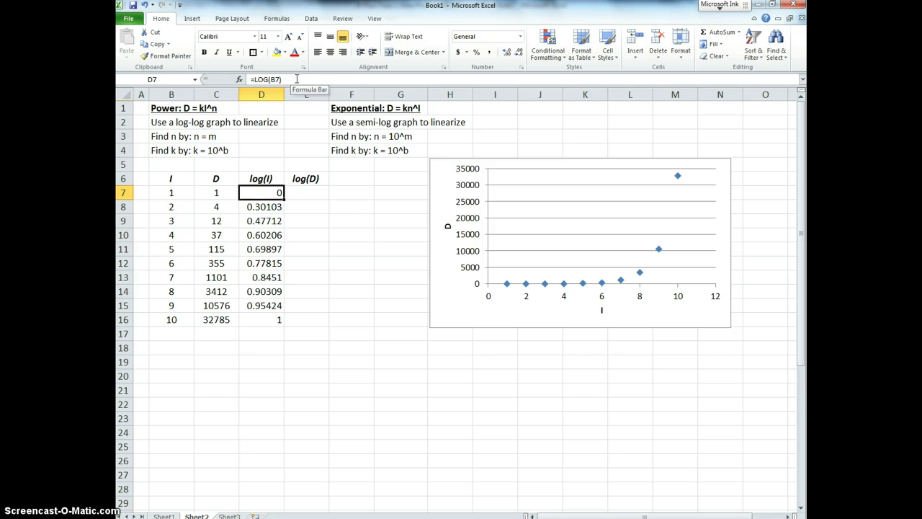
Paste the log formula into E7 and confirm it takes the log of C7.
{"action": "key", "text": "ctrl+c"}
{"action": "key", "text": "Right"}
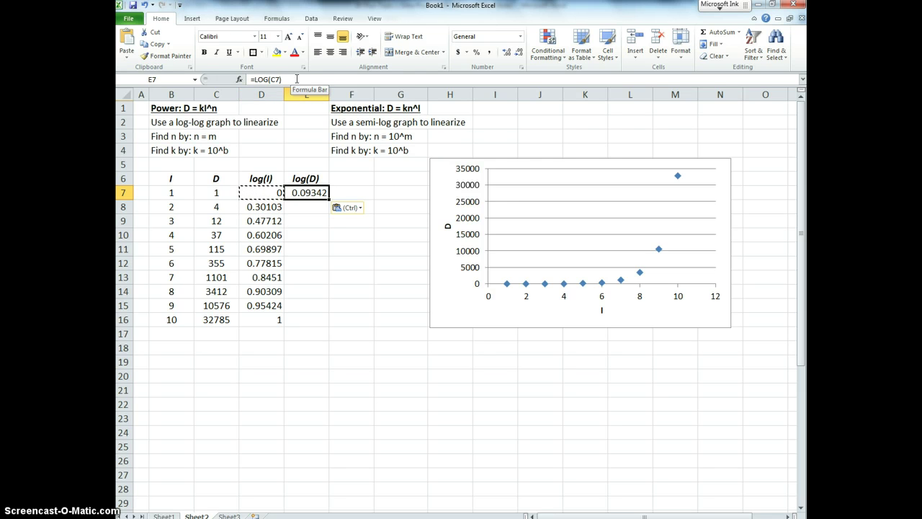
{"action": "left_click", "coordinate": [296, 79]}
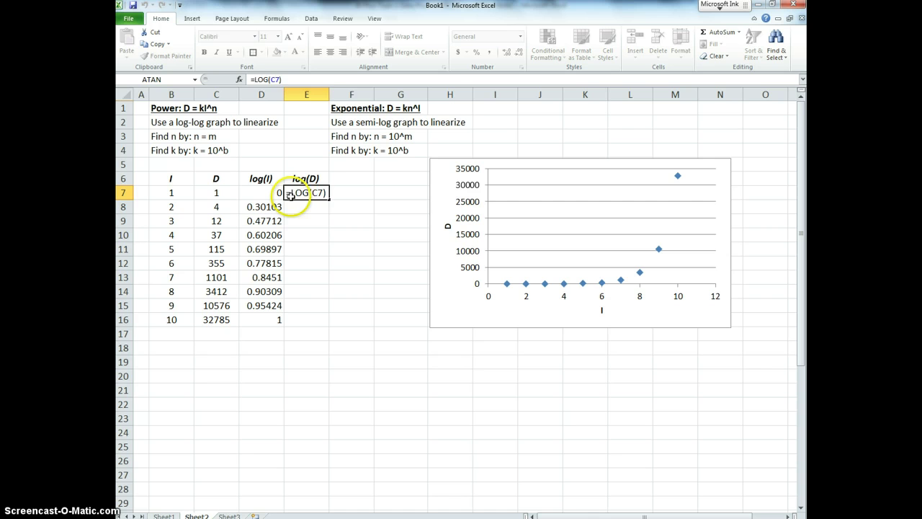
{"action": "key", "text": "Return"}
{"action": "key", "text": "Up"}
{"action": "key", "text": "Left"}
{"action": "key", "text": "ctrl+c"}
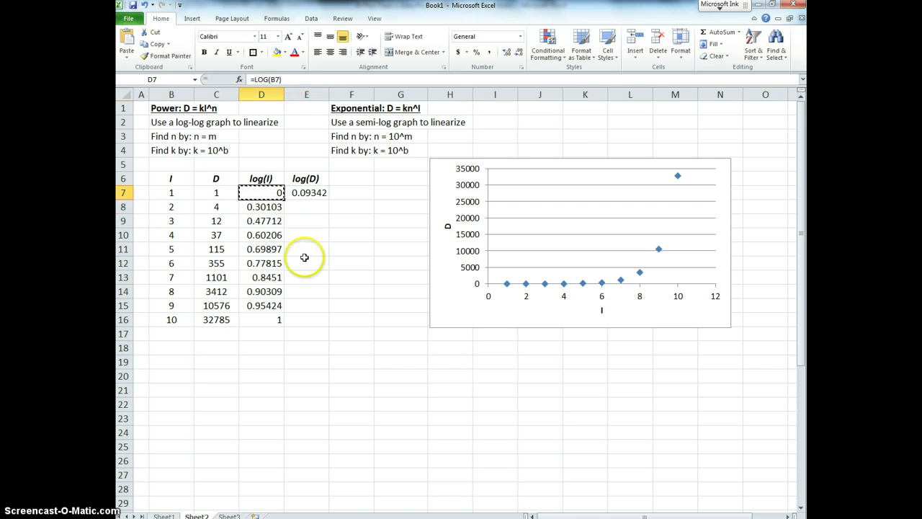
Paste the LOG formula through row 16 to fill the log(D) column E8:E16.
{"action": "left_click", "coordinate": [317, 319], "text": "shift"}
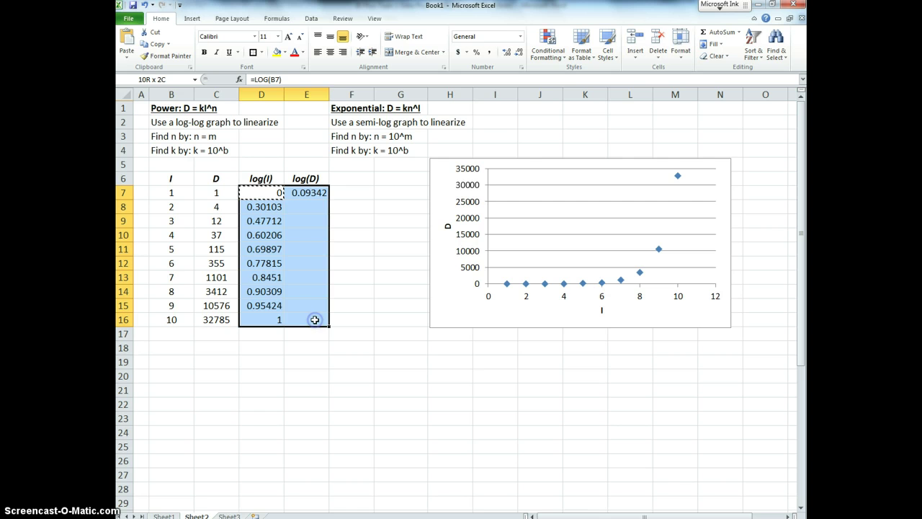
{"action": "key", "text": "ctrl+v"}
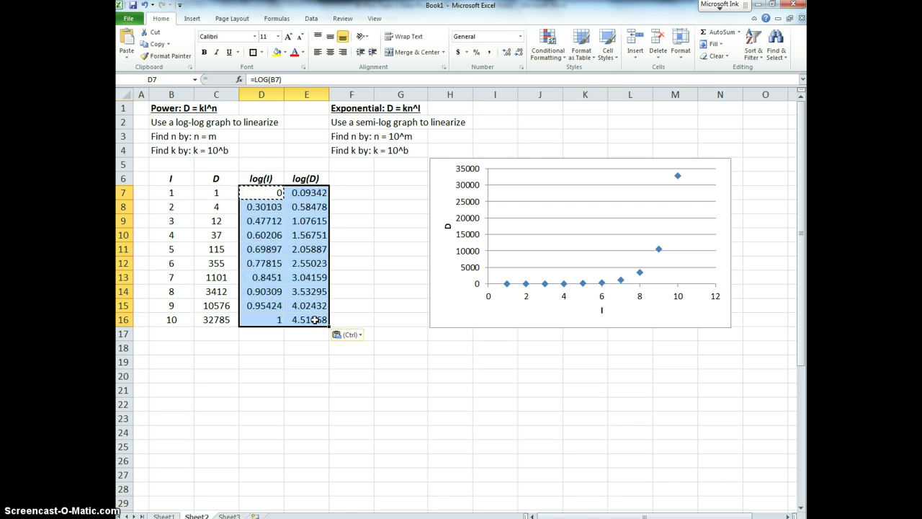
{"action": "left_click", "coordinate": [351, 319]}
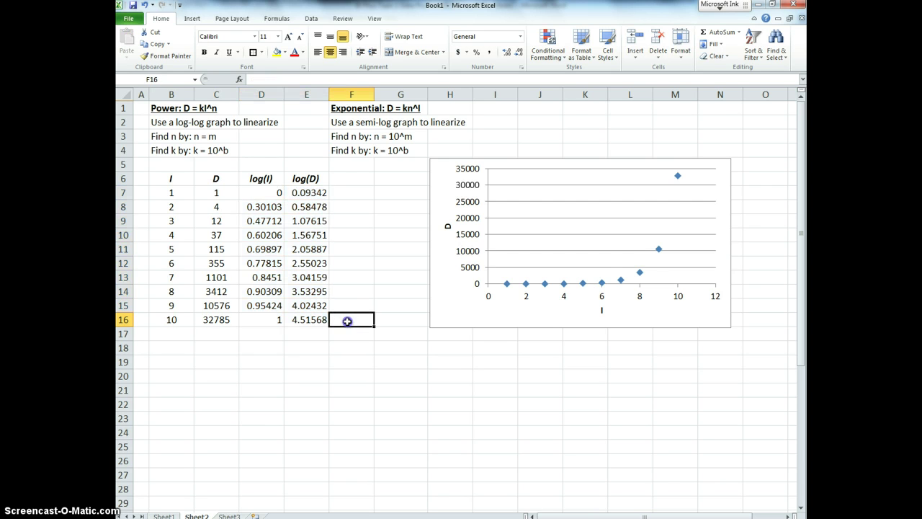
{"action": "left_click_drag", "start_coordinate": [263, 192], "coordinate": [312, 320]}
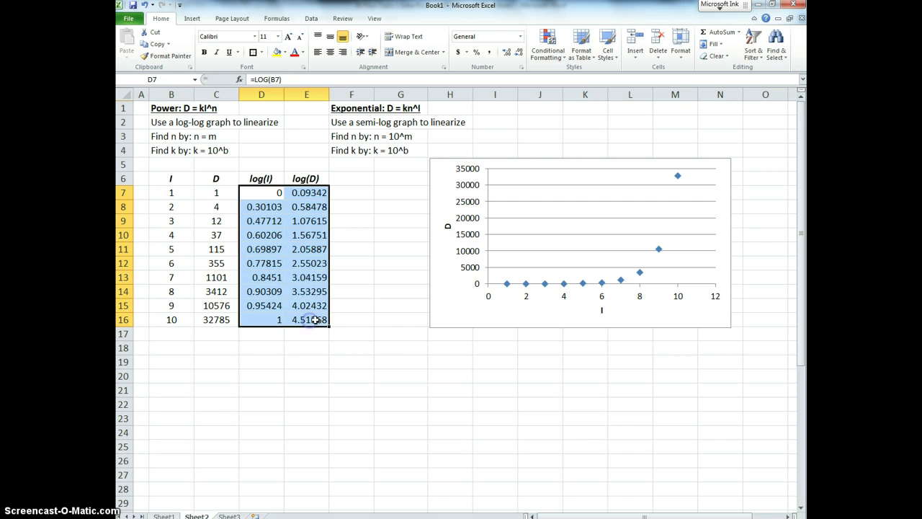
{"action": "left_click", "coordinate": [374, 326]}
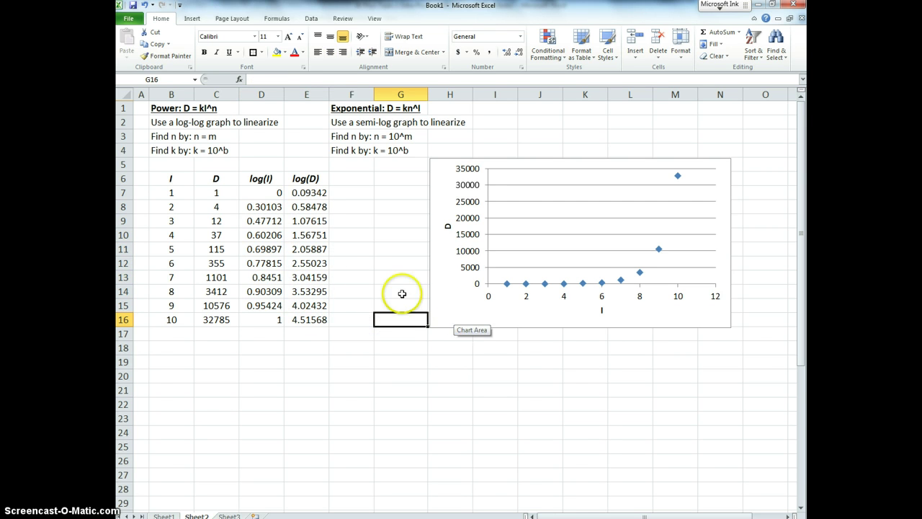
{"action": "left_click", "coordinate": [465, 311]}
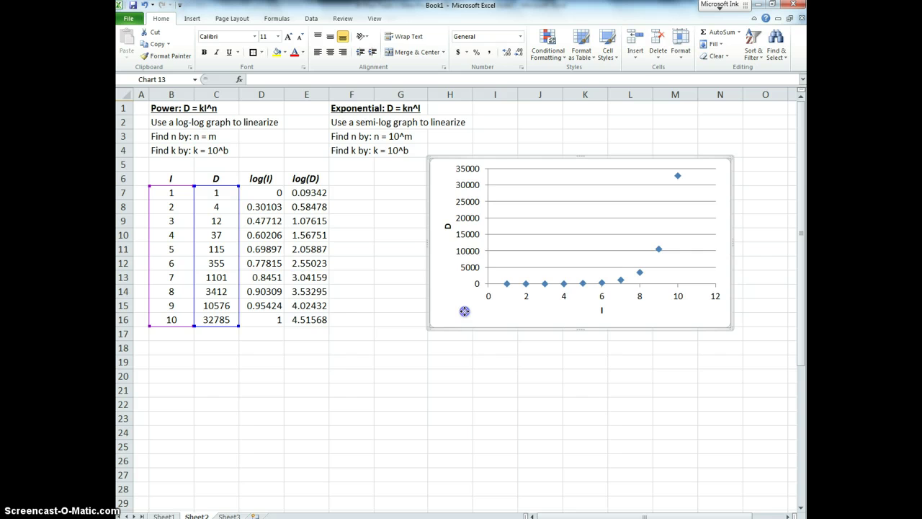
Ctrl-drag a copy of the D-versus-I scatter chart below the data table and shift the original right.
{"action": "left_click_drag", "start_coordinate": [463, 311], "coordinate": [460, 311]}
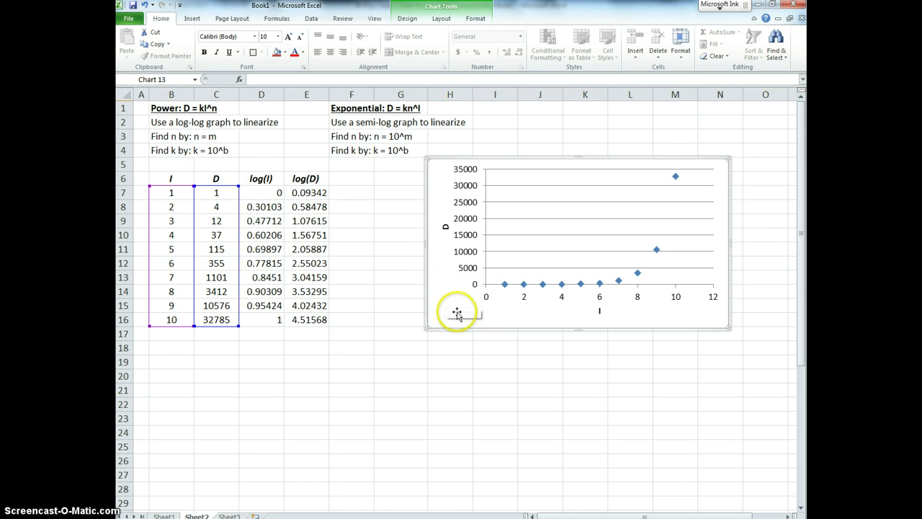
{"action": "left_click_drag", "start_coordinate": [456, 314], "coordinate": [451, 314]}
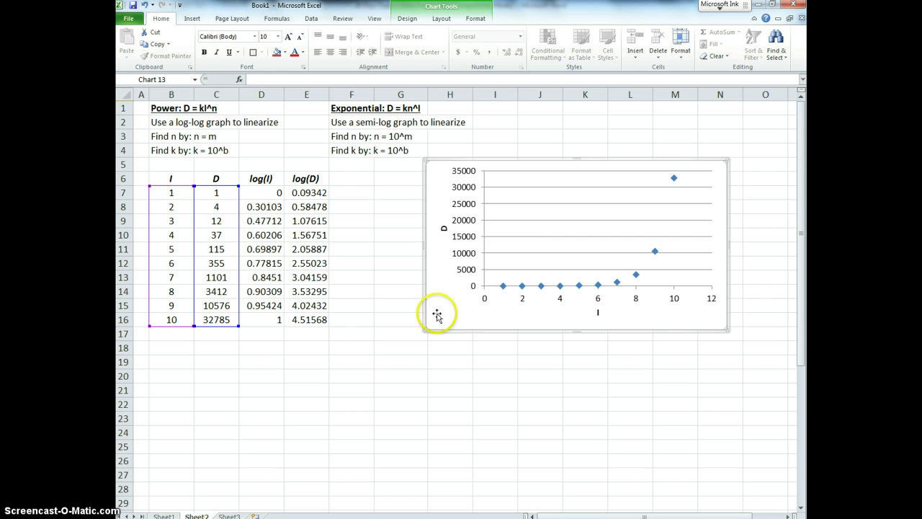
{"action": "left_click", "coordinate": [531, 258]}
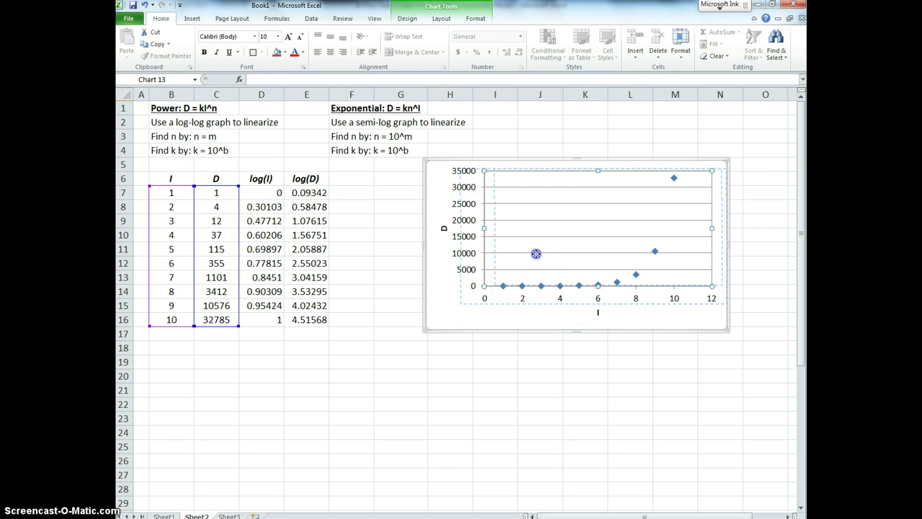
{"action": "left_click_drag", "start_coordinate": [526, 254], "coordinate": [526, 249]}
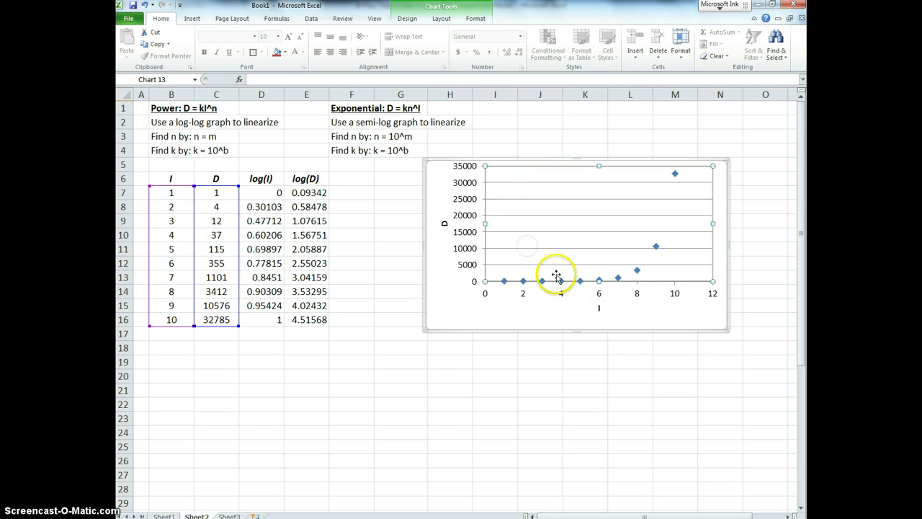
{"action": "left_click_drag", "start_coordinate": [438, 315], "coordinate": [162, 487]}
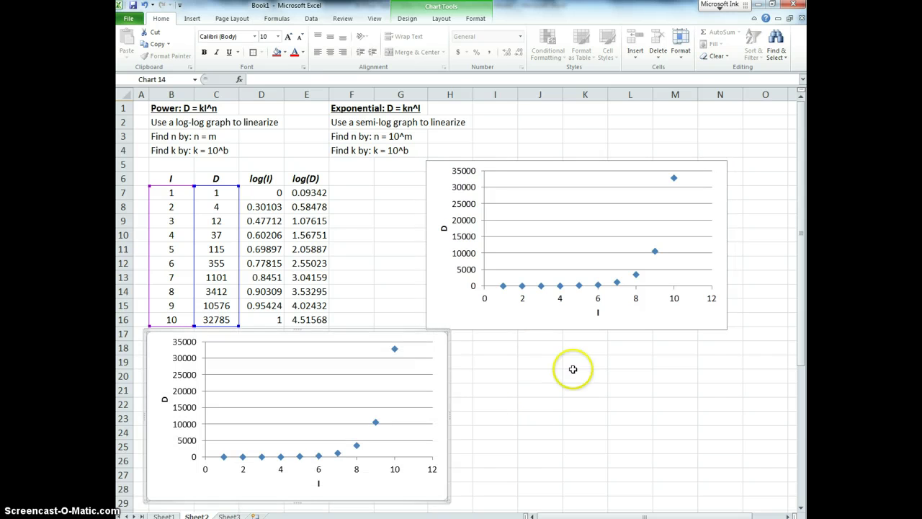
{"action": "left_click_drag", "start_coordinate": [518, 320], "coordinate": [544, 311]}
Retitle the copied chart's axes log(D) and log(I).
{"action": "left_click", "coordinate": [511, 408]}
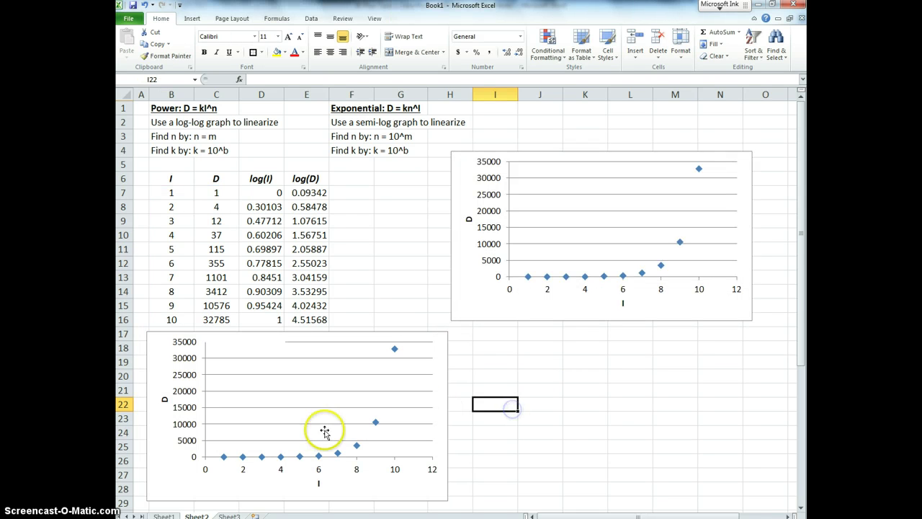
{"action": "left_click", "coordinate": [165, 399]}
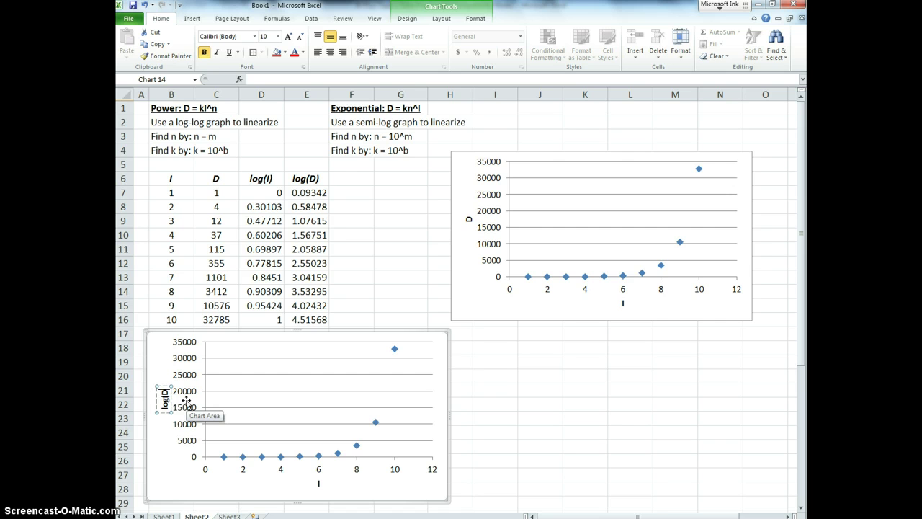
{"action": "left_click", "coordinate": [320, 483]}
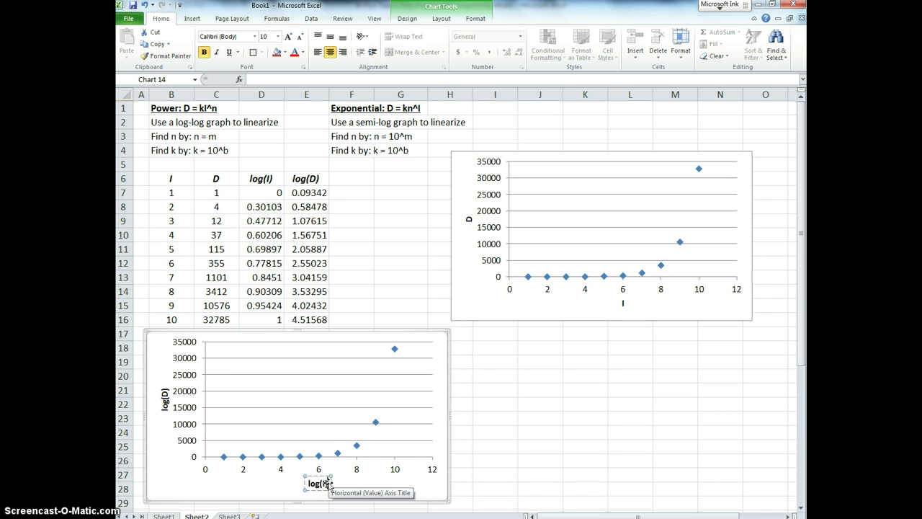
{"action": "left_click", "coordinate": [467, 435]}
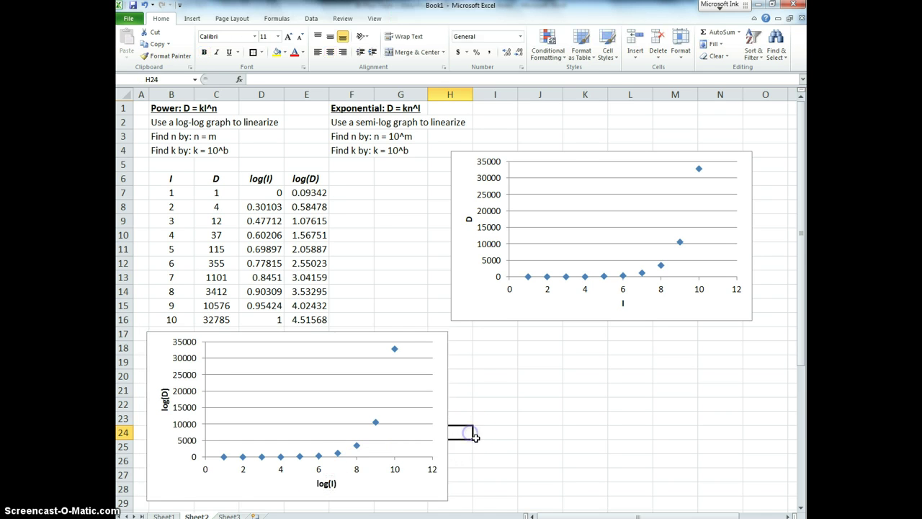
Move the copied chart's source ranges from columns B:C to the log columns D7:E16.
{"action": "left_click", "coordinate": [376, 422]}
{"action": "left_click_drag", "start_coordinate": [438, 383], "coordinate": [438, 383]}
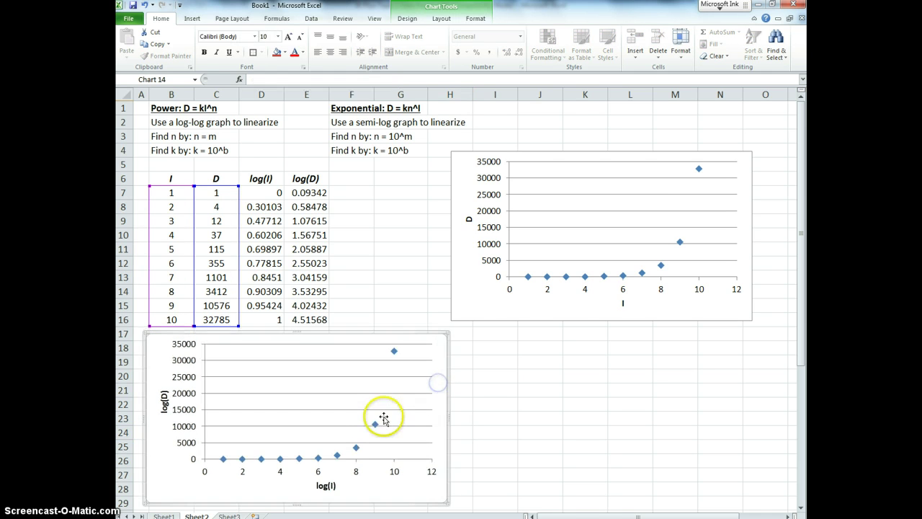
{"action": "left_click", "coordinate": [375, 426]}
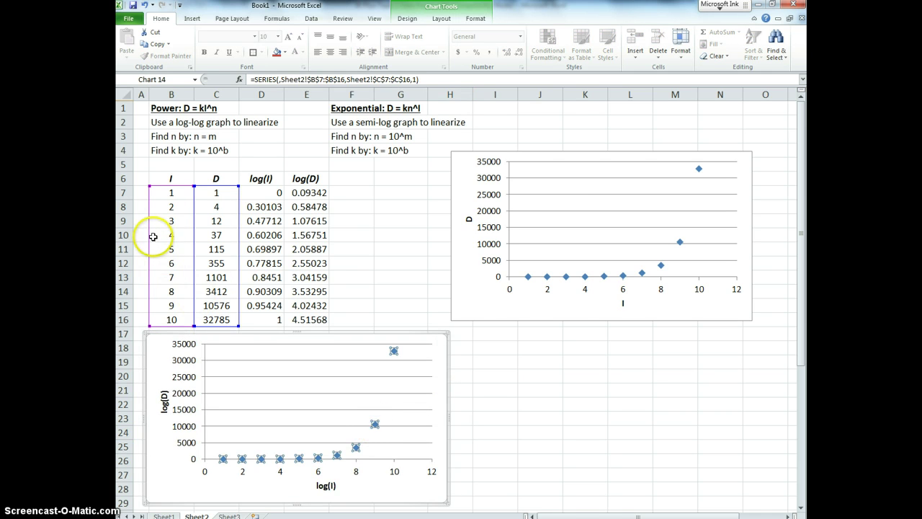
{"action": "left_click_drag", "start_coordinate": [147, 237], "coordinate": [300, 244]}
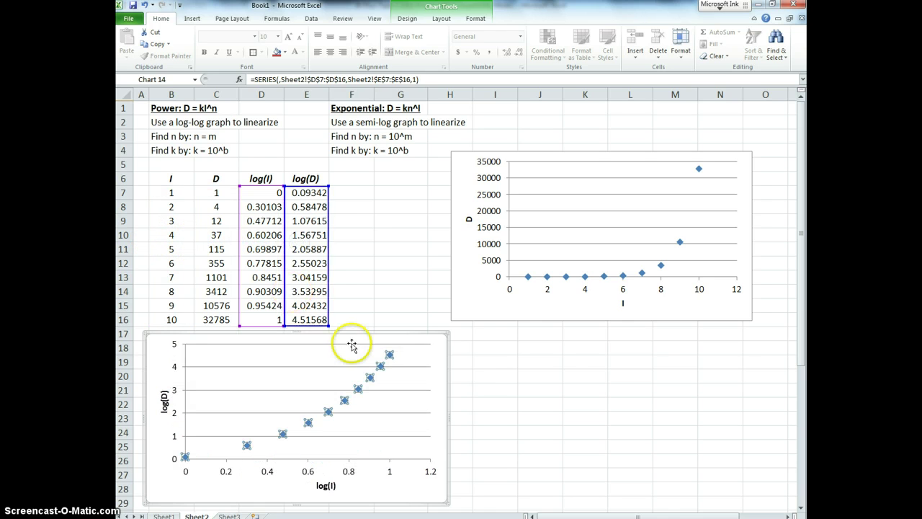
{"action": "left_click", "coordinate": [465, 377]}
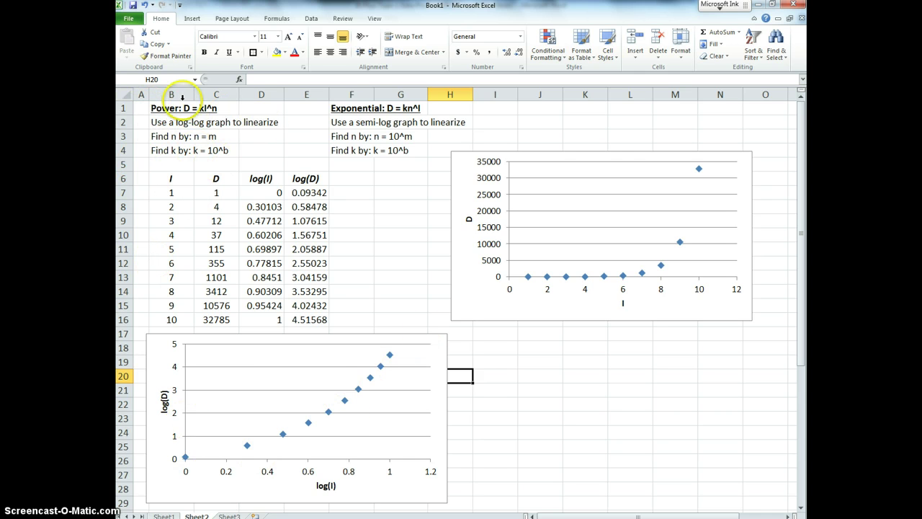
Place a copy of the log-log chart to the right and retitle its horizontal axis I.
{"action": "left_click", "coordinate": [176, 481]}
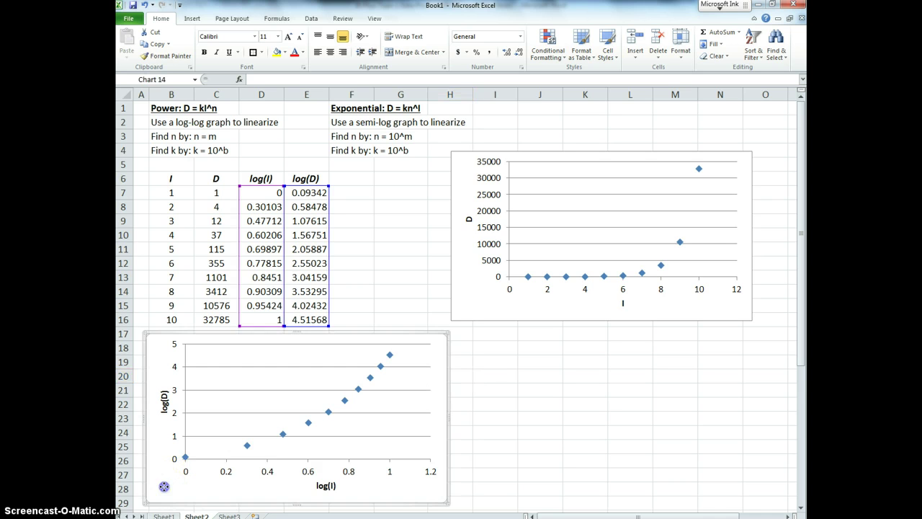
{"action": "left_click_drag", "start_coordinate": [164, 486], "coordinate": [491, 378]}
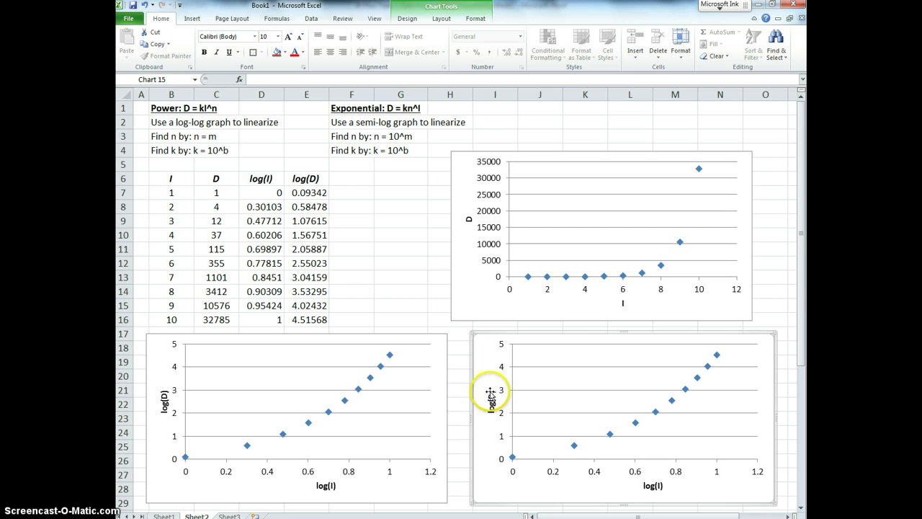
{"action": "left_click", "coordinate": [649, 486]}
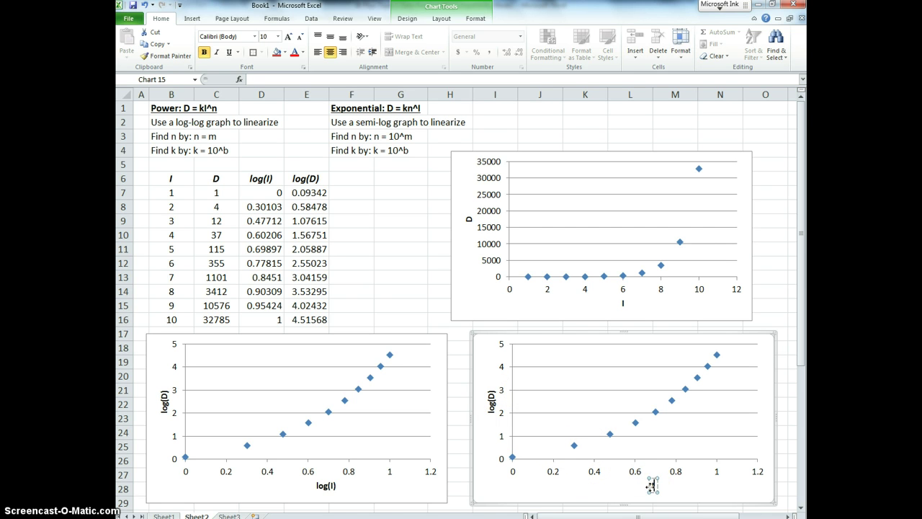
{"action": "left_click", "coordinate": [612, 487]}
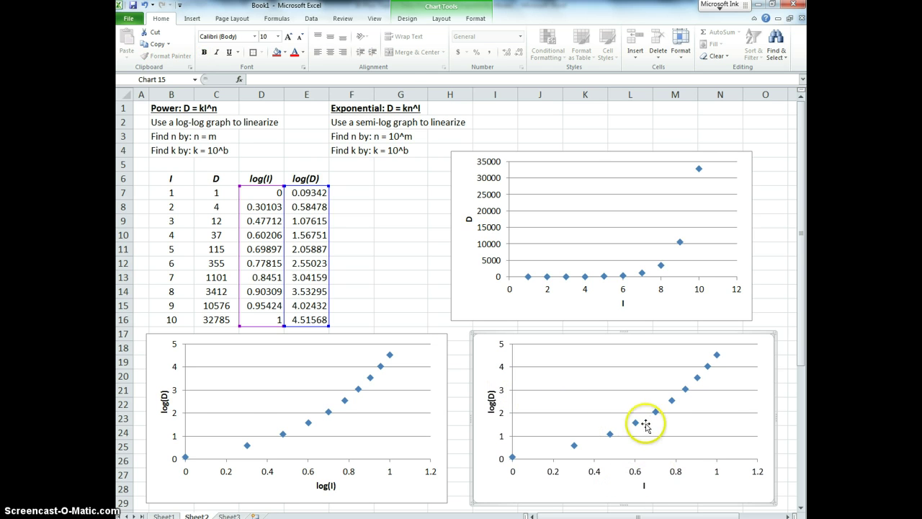
Switch the new chart's x values to I (B7:B16) and delete the log-log chart.
{"action": "left_click", "coordinate": [635, 423]}
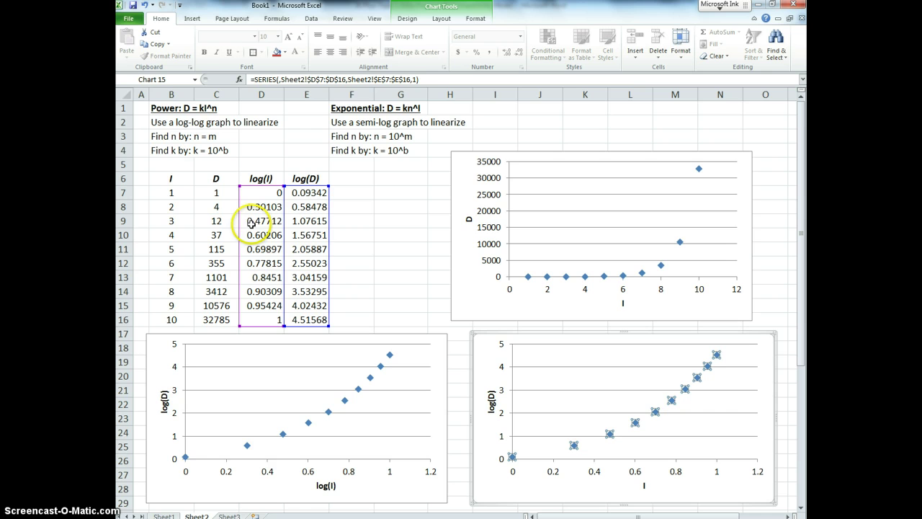
{"action": "left_click_drag", "start_coordinate": [241, 224], "coordinate": [183, 217]}
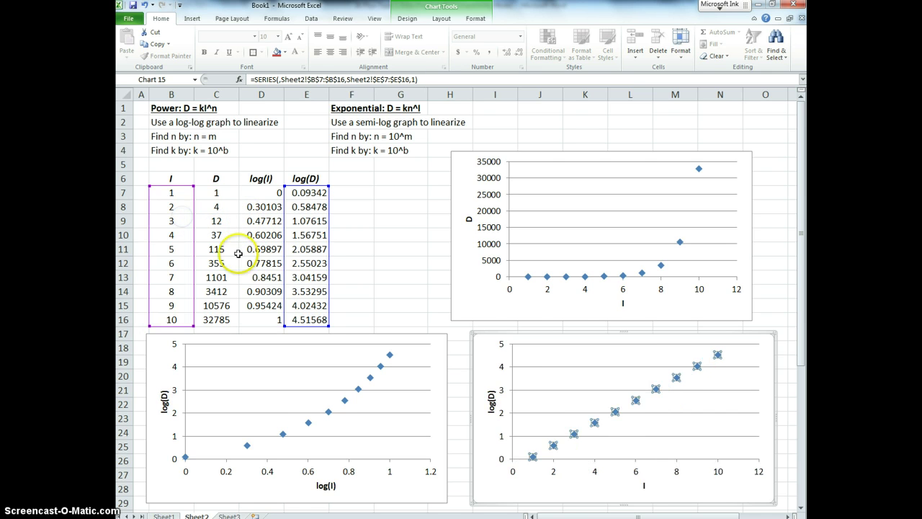
{"action": "left_click", "coordinate": [606, 498]}
{"action": "left_click", "coordinate": [438, 494]}
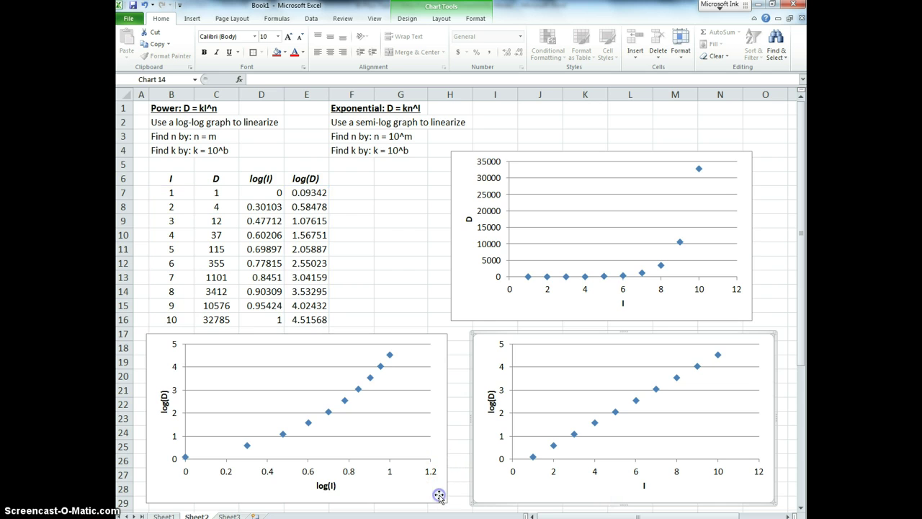
{"action": "key", "text": "Delete"}
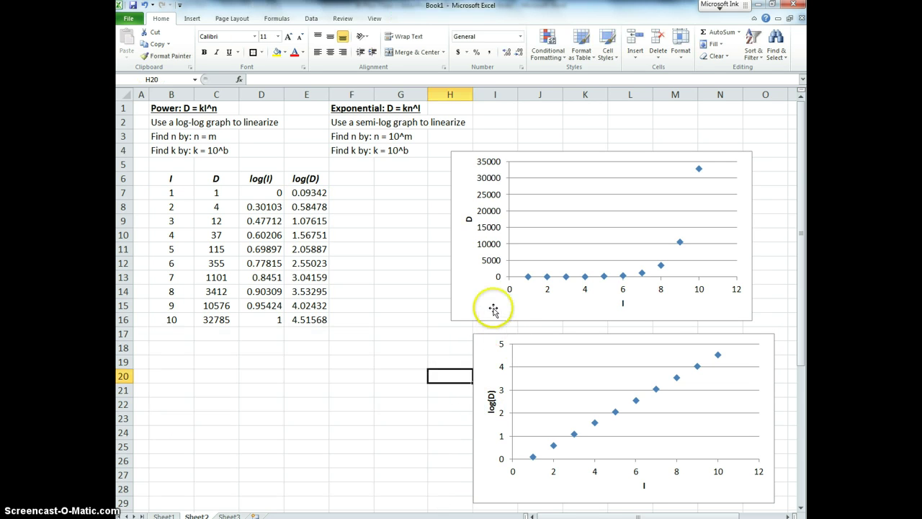
Delete the original D-versus-I chart and move the semi-log chart up and left.
{"action": "left_click", "coordinate": [490, 306]}
{"action": "key", "text": "Delete"}
{"action": "left_click_drag", "start_coordinate": [494, 368], "coordinate": [438, 360]}
{"action": "left_click", "coordinate": [417, 387]}
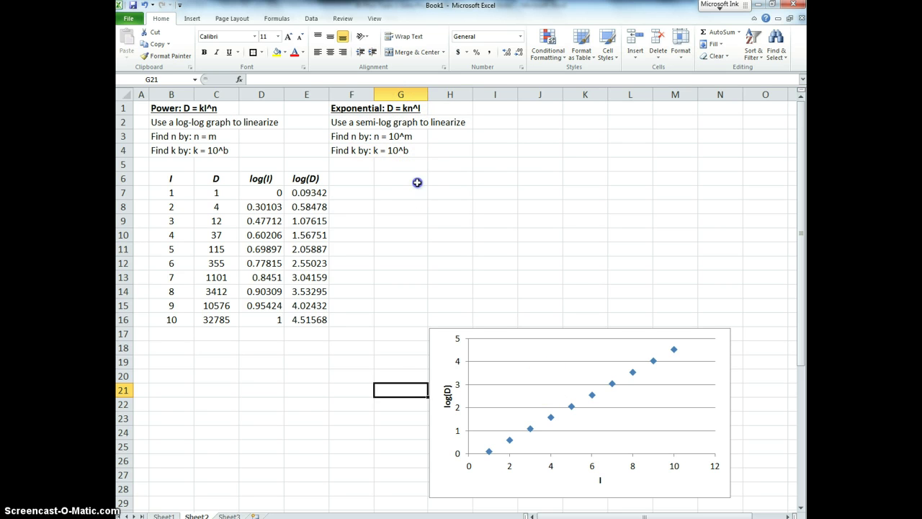
{"action": "left_click_drag", "start_coordinate": [418, 182], "coordinate": [461, 181]}
Add a linear trendline to the log(D) points, showing the equation y = 0.4914x - 0.3979.
{"action": "left_click", "coordinate": [469, 263]}
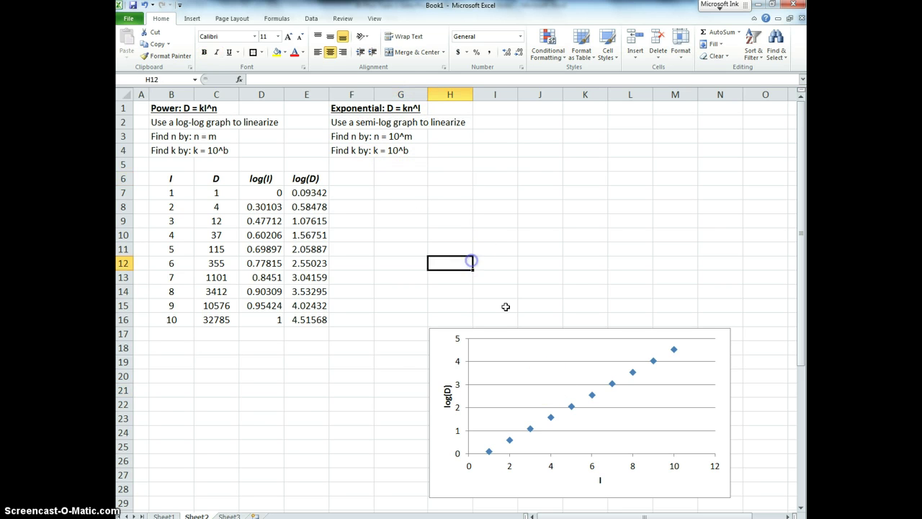
{"action": "right_click", "coordinate": [573, 412]}
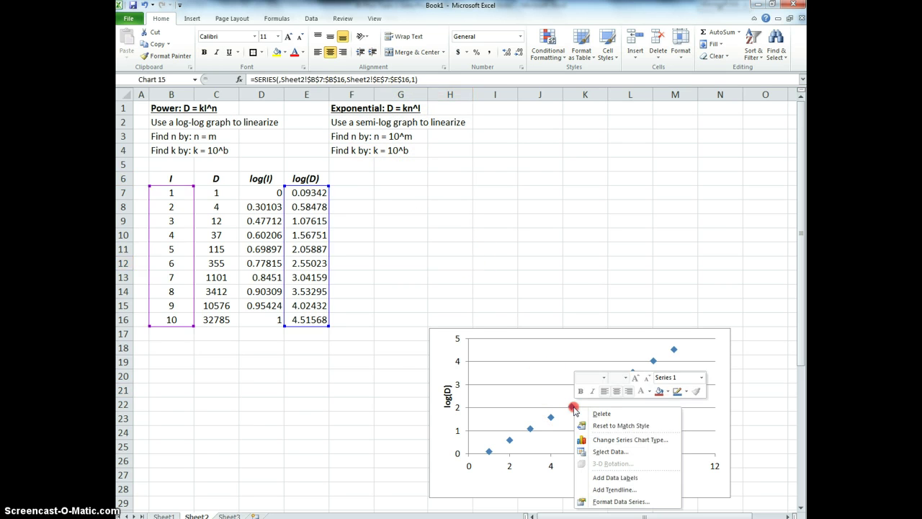
{"action": "left_click", "coordinate": [618, 490]}
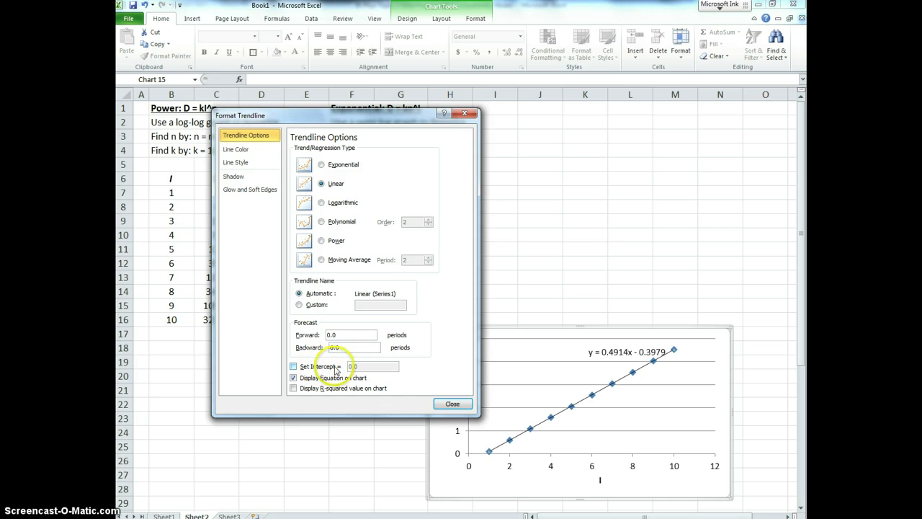
{"action": "left_click", "coordinate": [452, 404]}
Label cells I5 and I6 as m and b in bold italic.
{"action": "left_click_drag", "start_coordinate": [629, 352], "coordinate": [614, 351]}
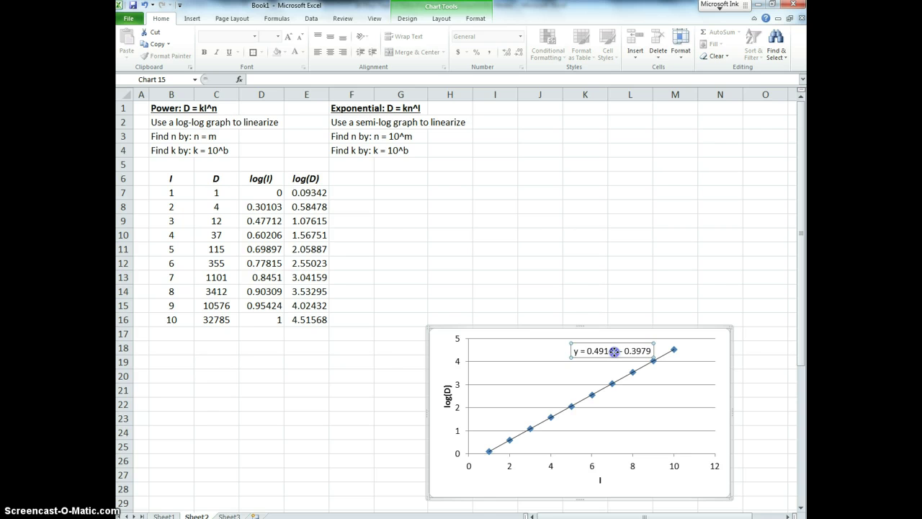
{"action": "left_click", "coordinate": [493, 164]}
{"action": "type", "text": "m"}
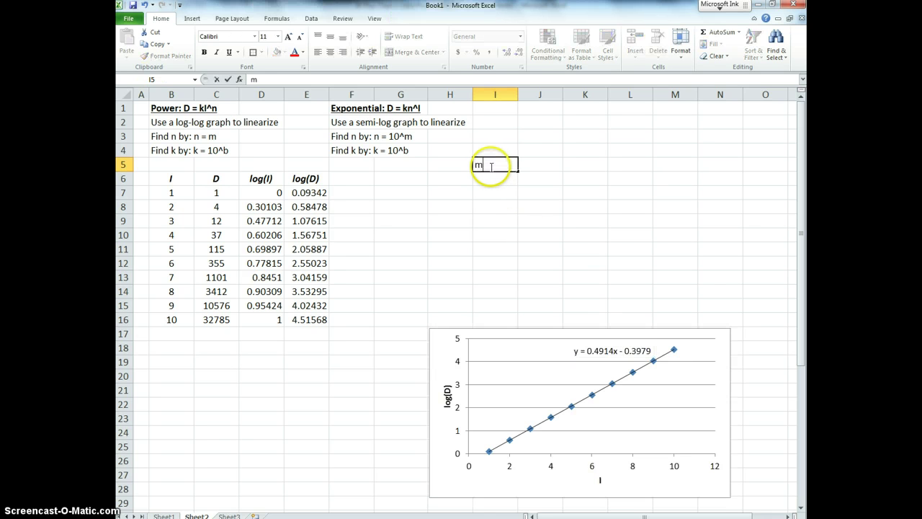
{"action": "key", "text": "Return"}
{"action": "type", "text": "b"}
{"action": "key", "text": "Tab"}
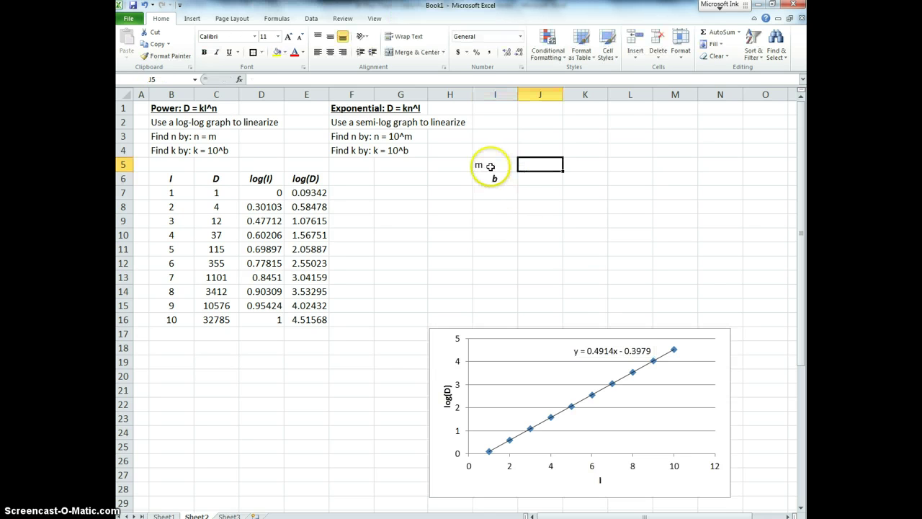
{"action": "key", "text": "shift+Tab"}
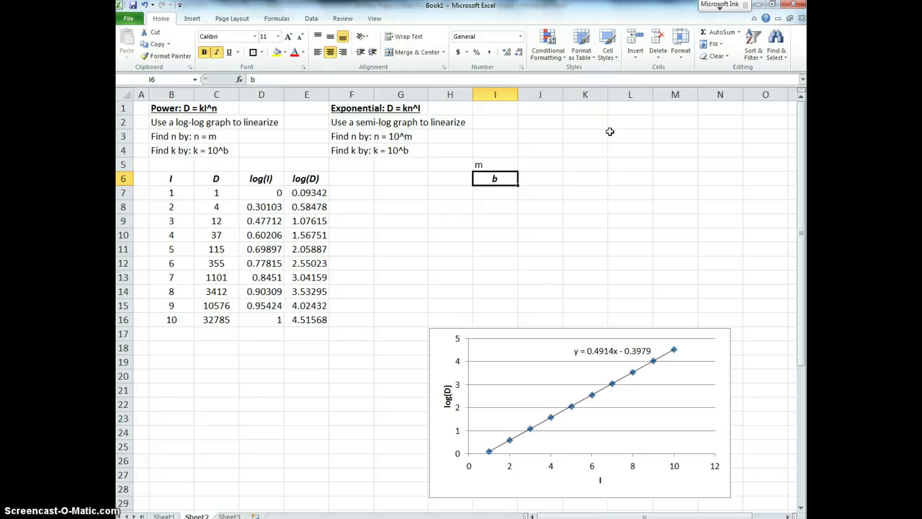
{"action": "key", "text": "Up"}
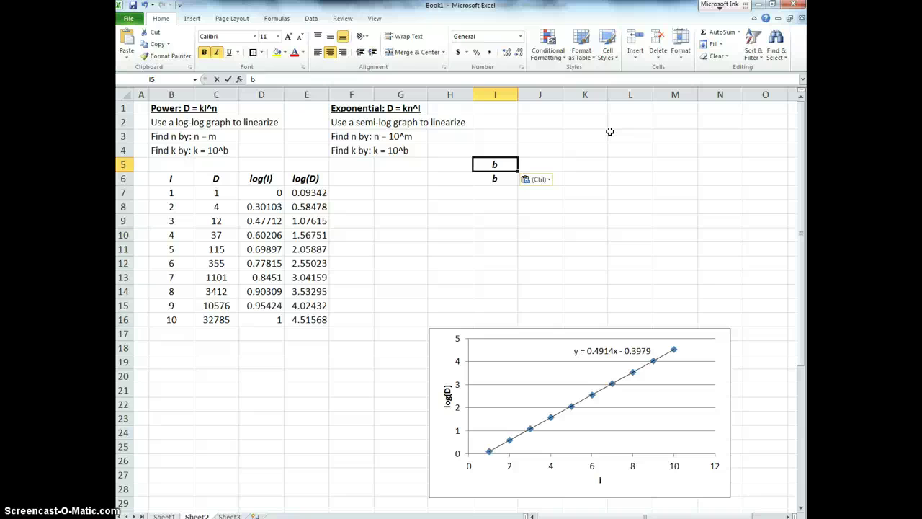
{"action": "key", "text": "ctrl+z"}
{"action": "key", "text": "Right"}
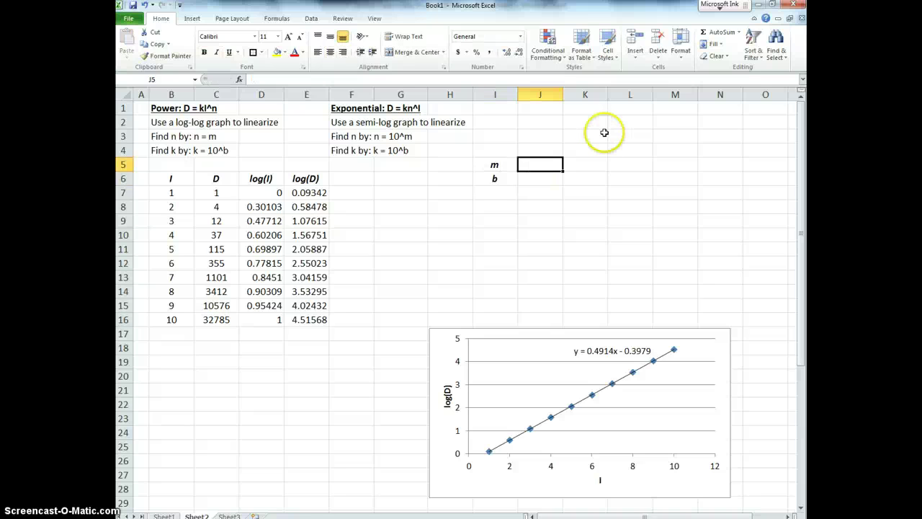
Enter the trendline slope 0.4914 in J5 and intercept -0.3979 in J6.
{"action": "left_click", "coordinate": [599, 352]}
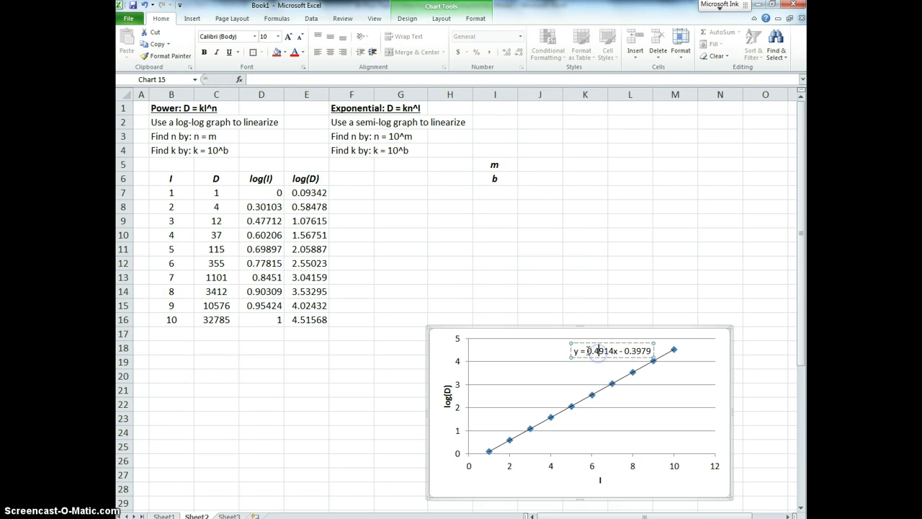
{"action": "left_click", "coordinate": [538, 165]}
{"action": "left_click", "coordinate": [547, 178]}
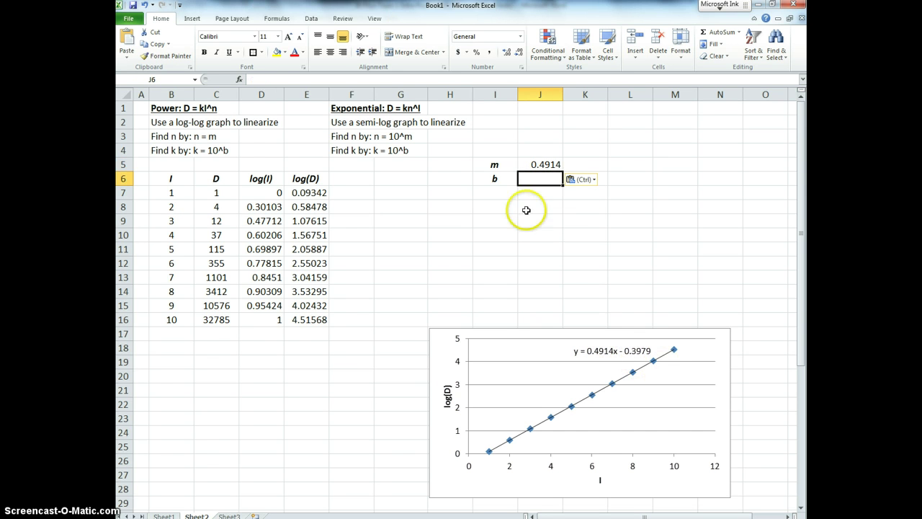
{"action": "left_click", "coordinate": [630, 353]}
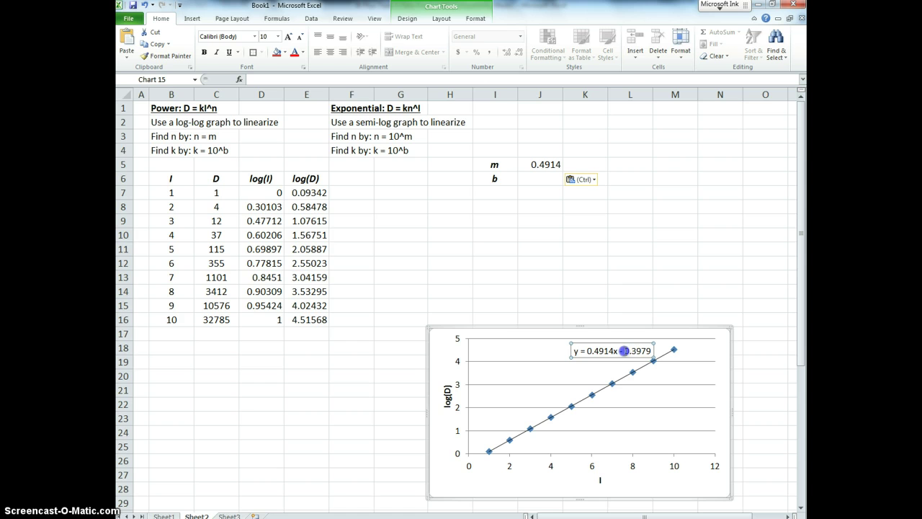
{"action": "left_click", "coordinate": [533, 180]}
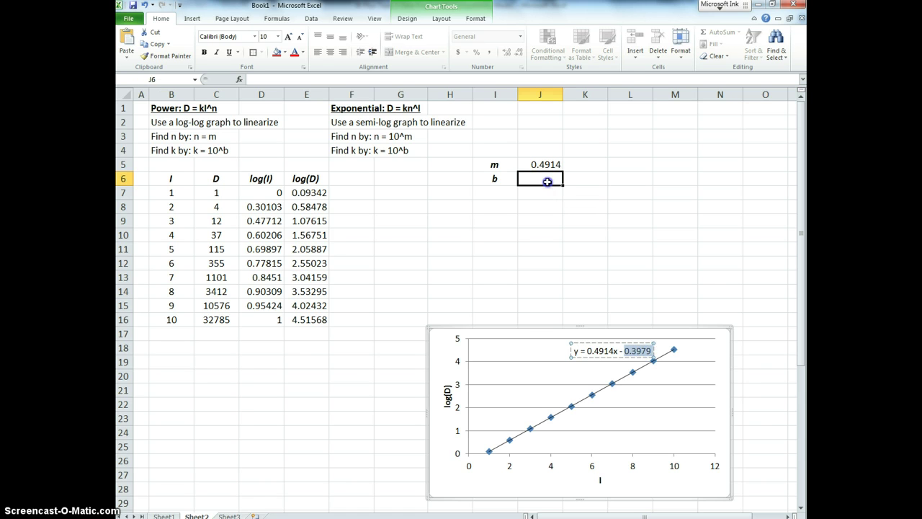
{"action": "type", "text": "-"}
{"action": "key", "text": "ctrl+v"}
{"action": "key", "text": "Return"}
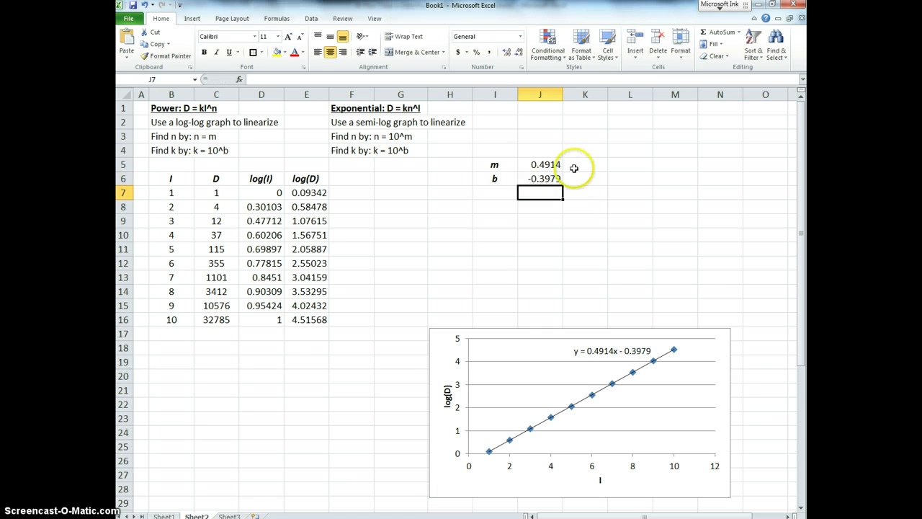
{"action": "left_click", "coordinate": [556, 180]}
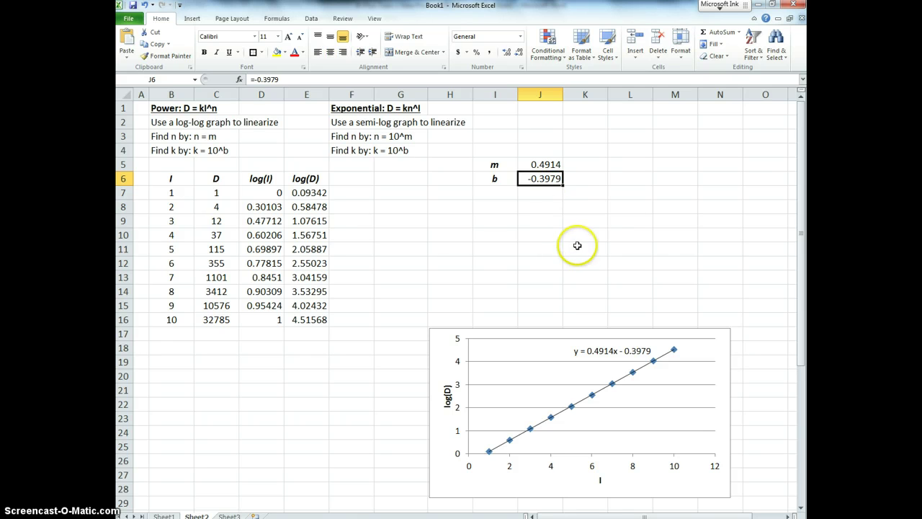
{"action": "key", "text": "Up"}
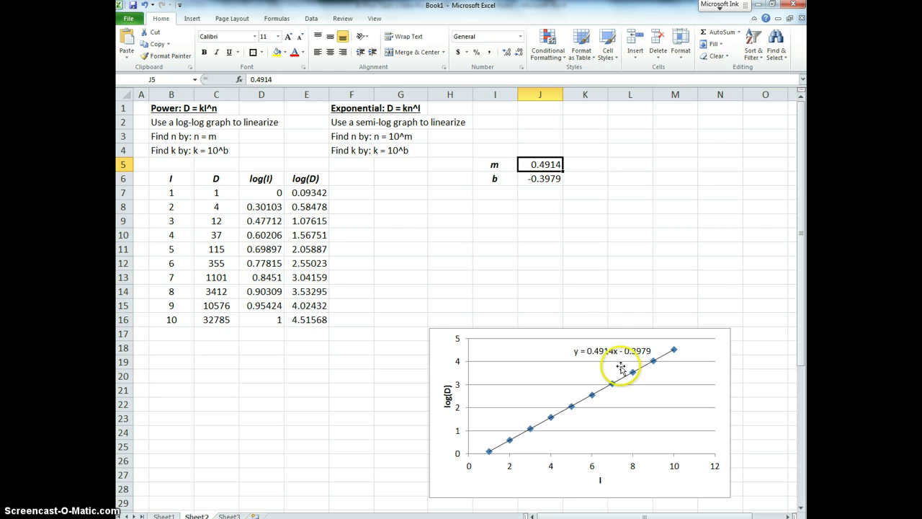
{"action": "left_click", "coordinate": [597, 354]}
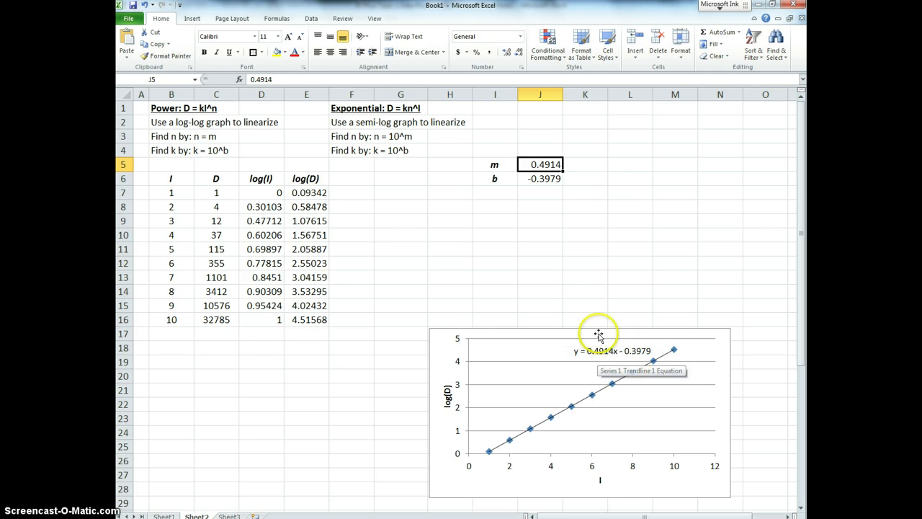
{"action": "left_click", "coordinate": [494, 193]}
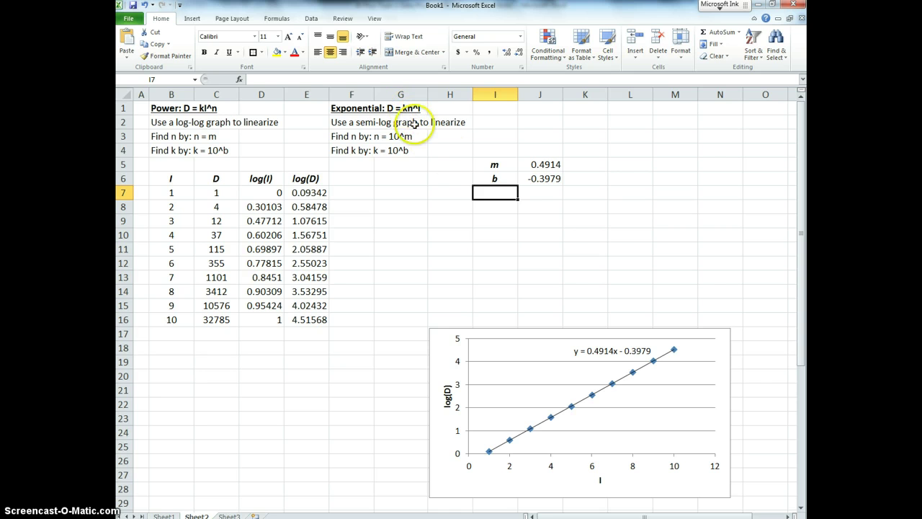
Add bold italic n and k labels in I7 and I8 below m and b.
{"action": "type", "text": "k"}
{"action": "key", "text": "Return"}
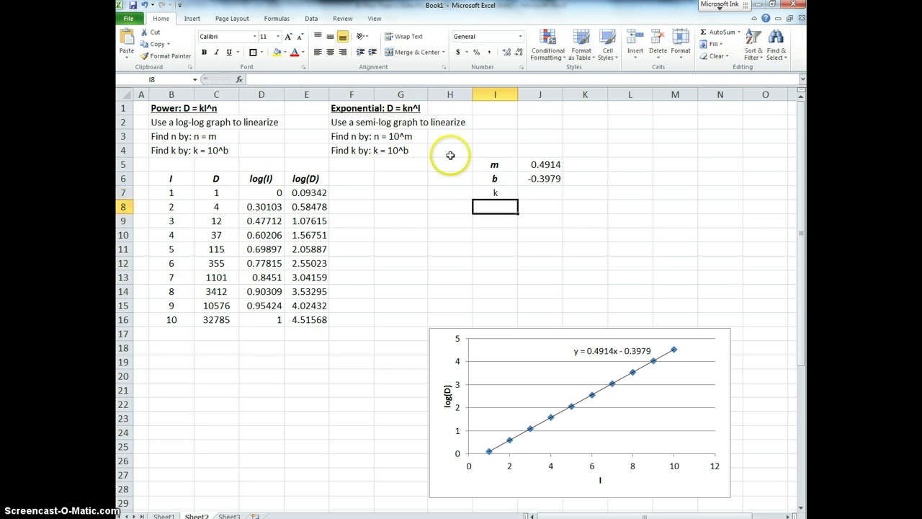
{"action": "type", "text": "n"}
{"action": "key", "text": "Up"}
{"action": "key", "text": "Up"}
{"action": "key", "text": "ctrl+c"}
{"action": "key", "text": "Down"}
{"action": "key", "text": "shift+Down"}
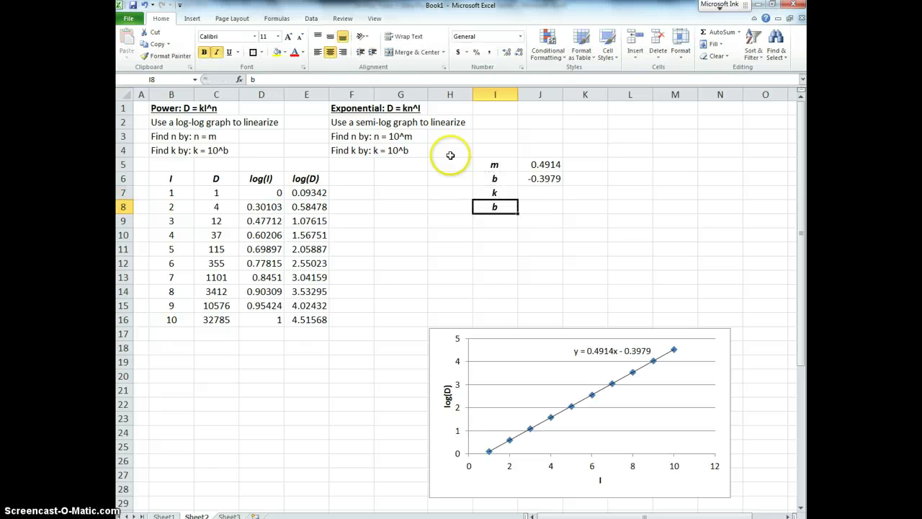
{"action": "key", "text": "ctrl+z"}
{"action": "key", "text": "Right"}
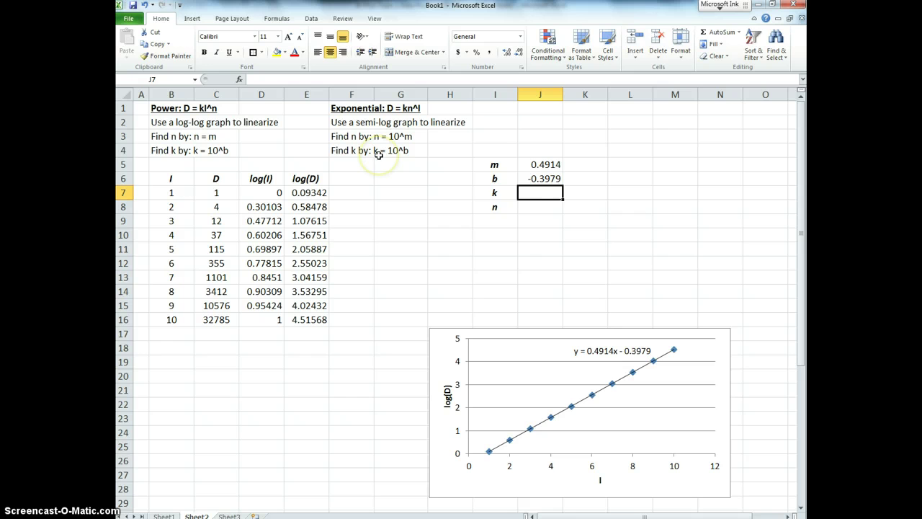
{"action": "key", "text": "F2"}
{"action": "key", "text": "Escape"}
{"action": "key", "text": "Left"}
{"action": "key", "text": "Down"}
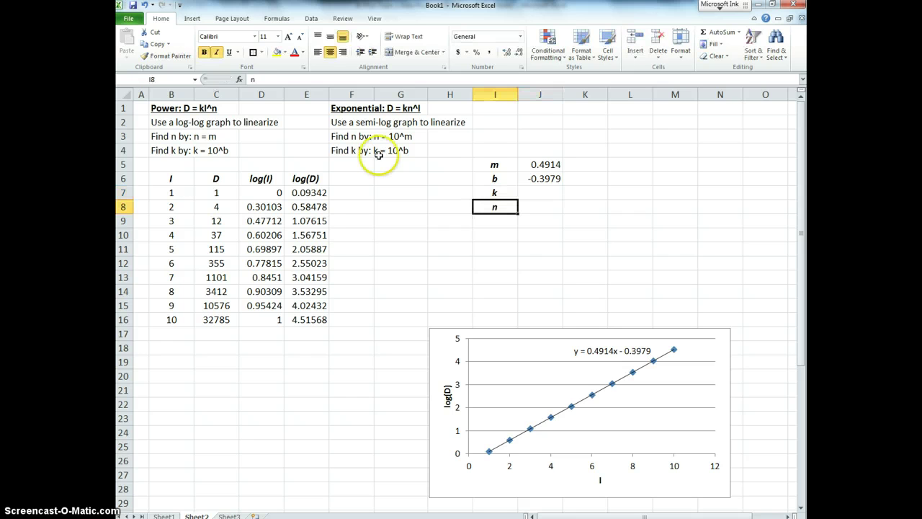
{"action": "type", "text": "k"}
{"action": "key", "text": "Up"}
{"action": "key", "text": "Right"}
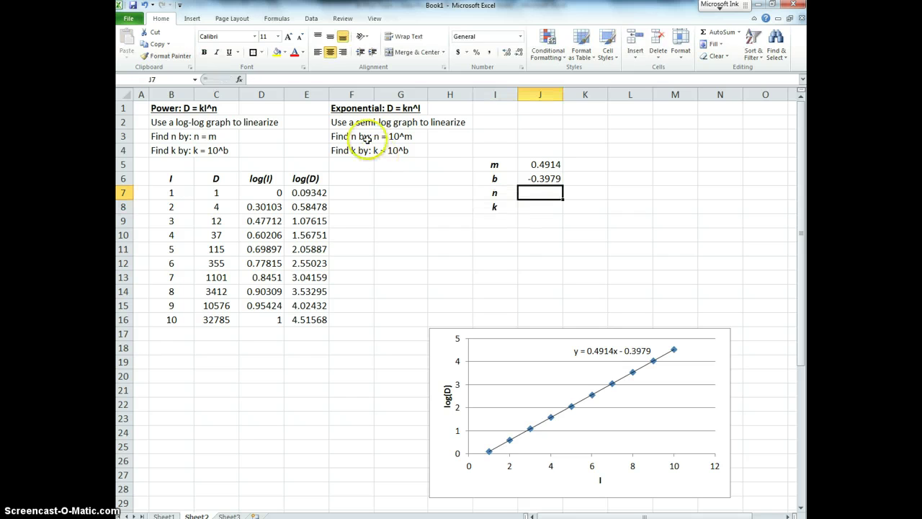
Compute n = 10^J5 (3.10027) in J7 and copy it to J8 for k = 10^J6 (0.40004).
{"action": "type", "text": "=10^J5"}
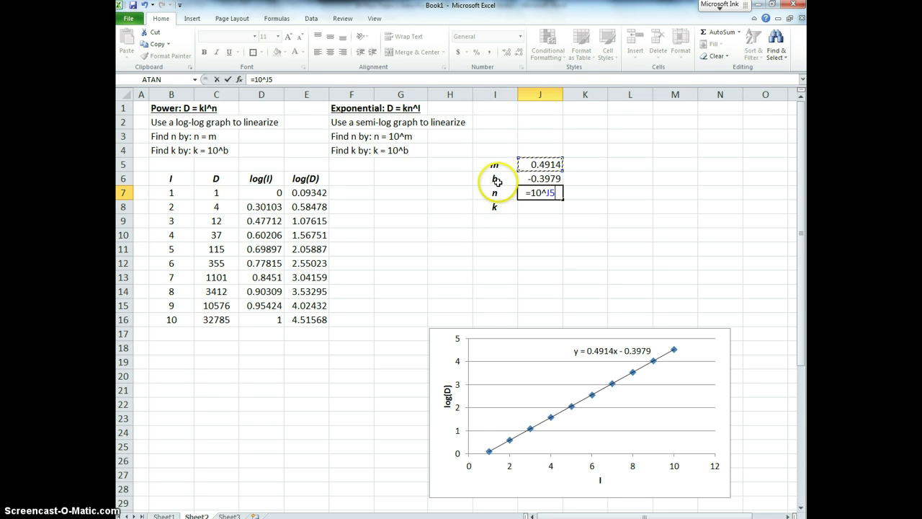
{"action": "key", "text": "Return"}
{"action": "key", "text": "Up"}
{"action": "key", "text": "ctrl+c"}
{"action": "key", "text": "Down"}
{"action": "key", "text": "ctrl+v"}
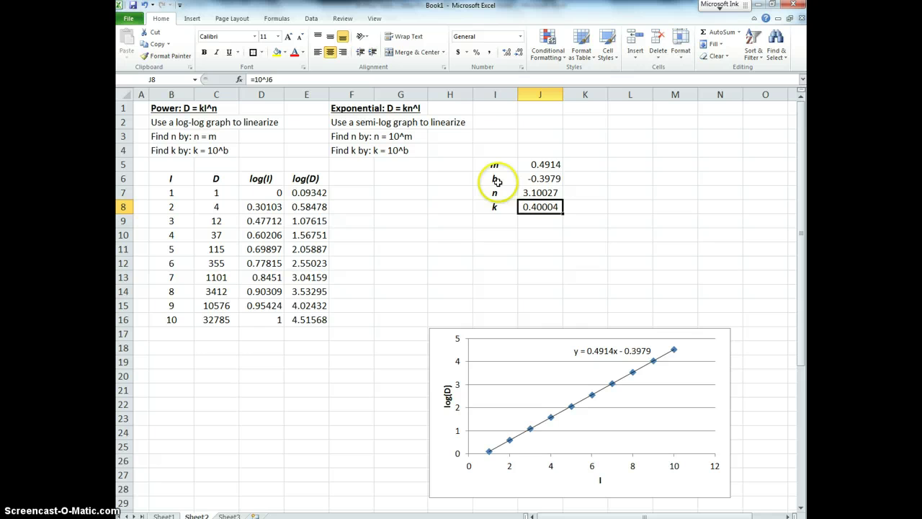
{"action": "left_click_drag", "start_coordinate": [541, 192], "coordinate": [540, 207]}
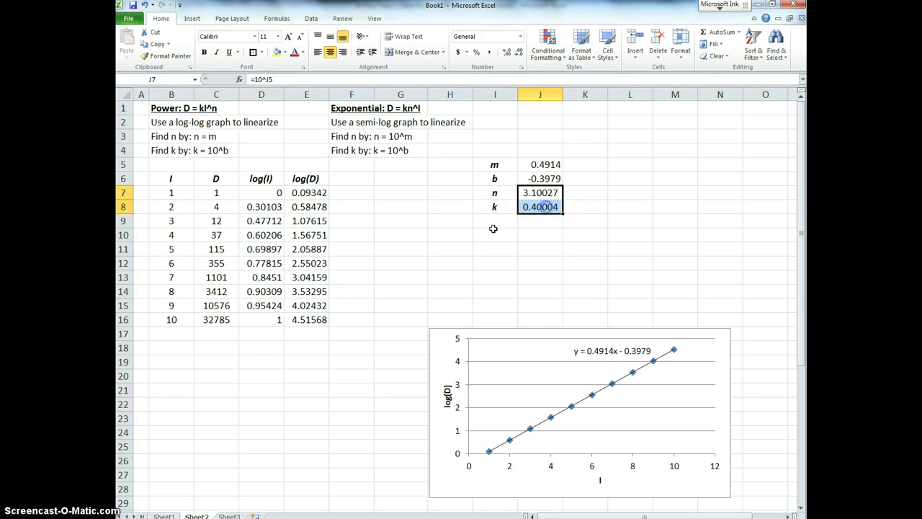
{"action": "left_click", "coordinate": [452, 236]}
Enter the equation D = (0.4)(3.1)^I in row 10.
{"action": "left_click", "coordinate": [398, 237]}
{"action": "left_click", "coordinate": [459, 238]}
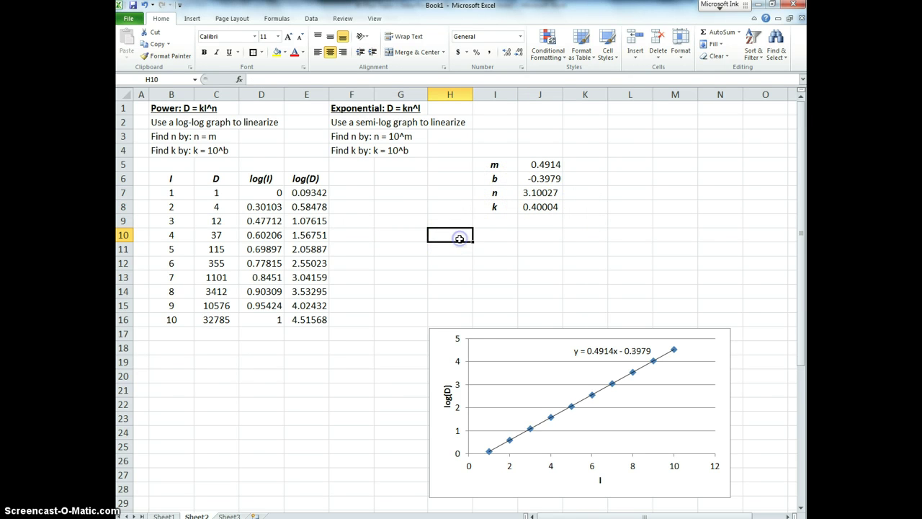
{"action": "key", "text": "Right"}
{"action": "key", "text": "Right"}
{"action": "key", "text": "Left"}
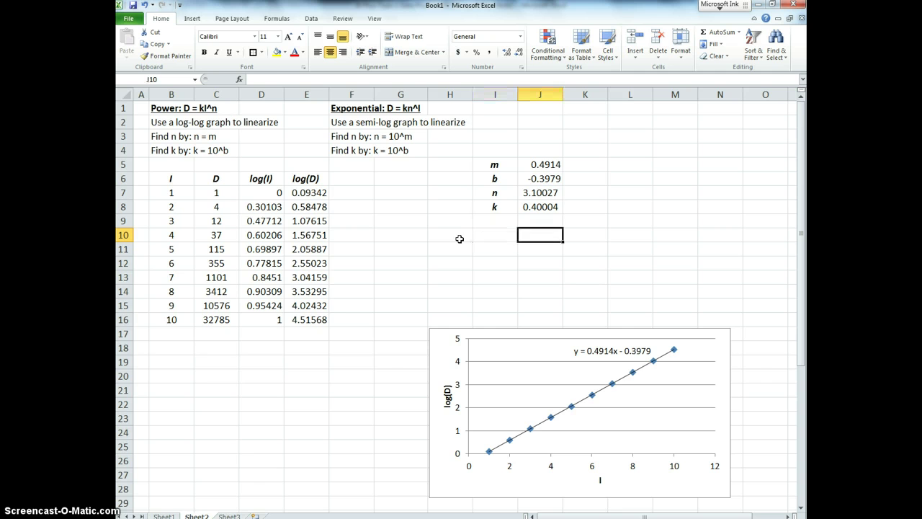
{"action": "type", "text": "D = (0.4)(3.1)^I"}
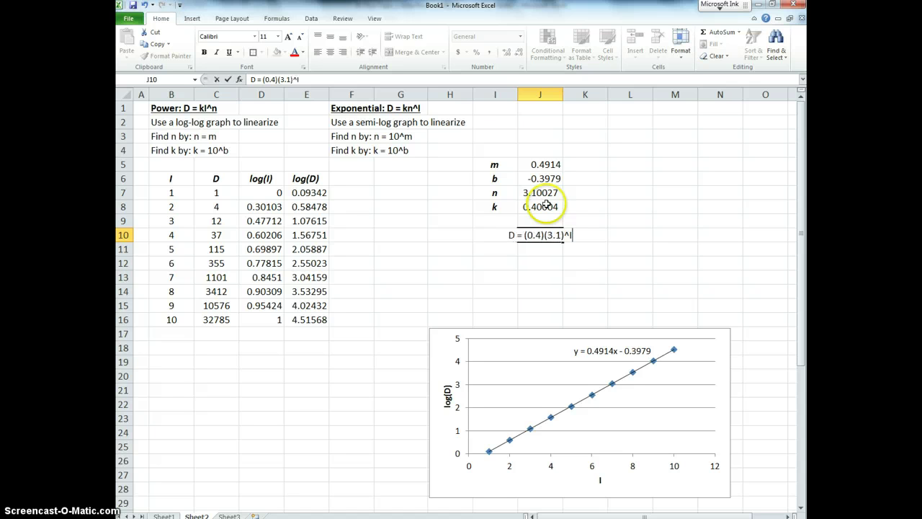
{"action": "key", "text": "Return"}
Merge and center the equation across I10:K10, make it bold, and add an outside border.
{"action": "key", "text": "Left"}
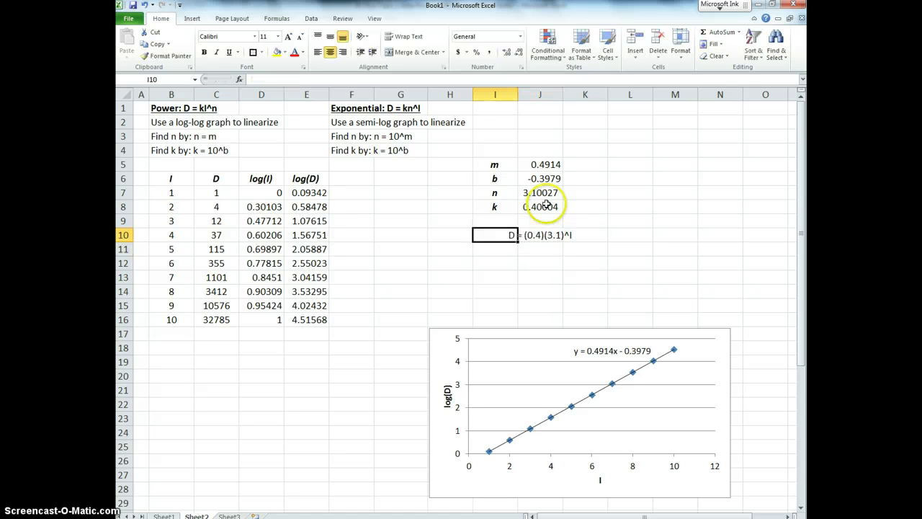
{"action": "key", "text": "shift+Right"}
{"action": "key", "text": "shift+Right"}
{"action": "key", "text": "alt+h"}
{"action": "key", "text": "m"}
{"action": "key", "text": "c"}
{"action": "key", "text": "ctrl+b"}
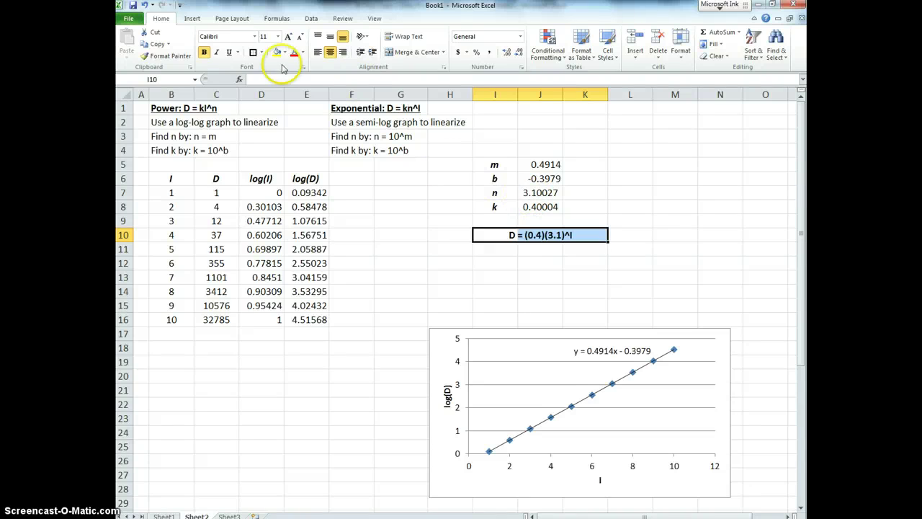
{"action": "left_click", "coordinate": [250, 52]}
{"action": "left_click", "coordinate": [447, 264]}
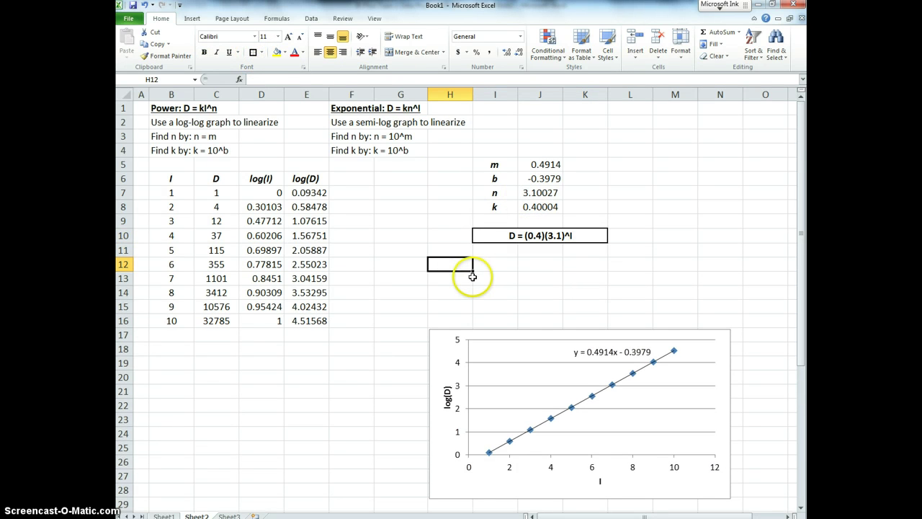
Ctrl-drag a copy of the log(D)-versus-I chart under columns B–G and move the original right.
{"action": "left_click", "coordinate": [454, 348]}
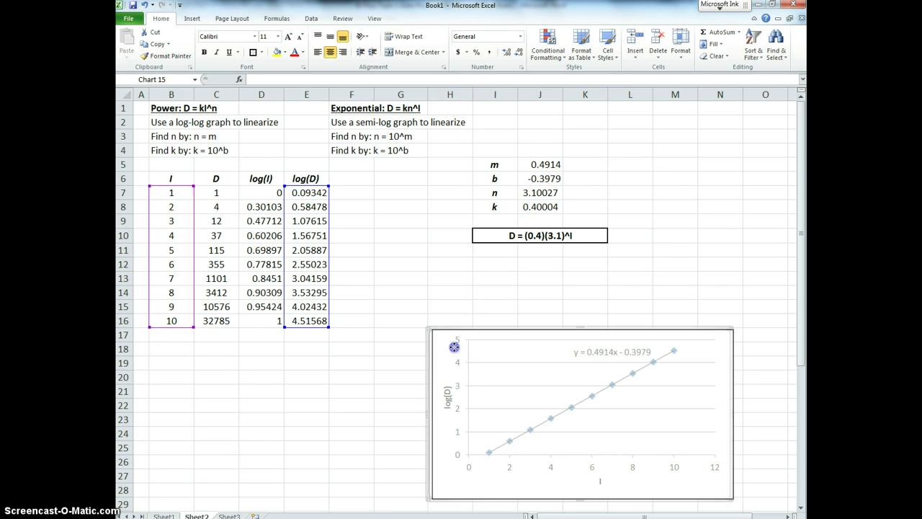
{"action": "left_click", "coordinate": [541, 278]}
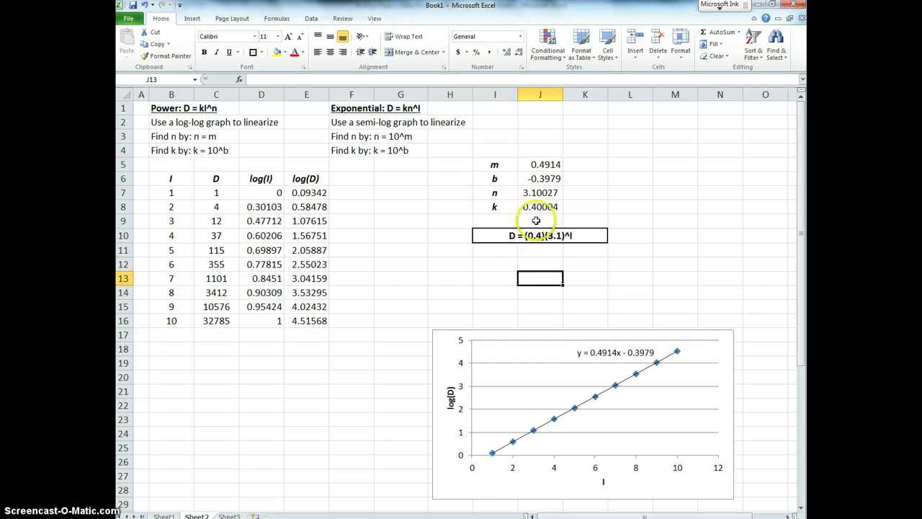
{"action": "left_click", "coordinate": [345, 182]}
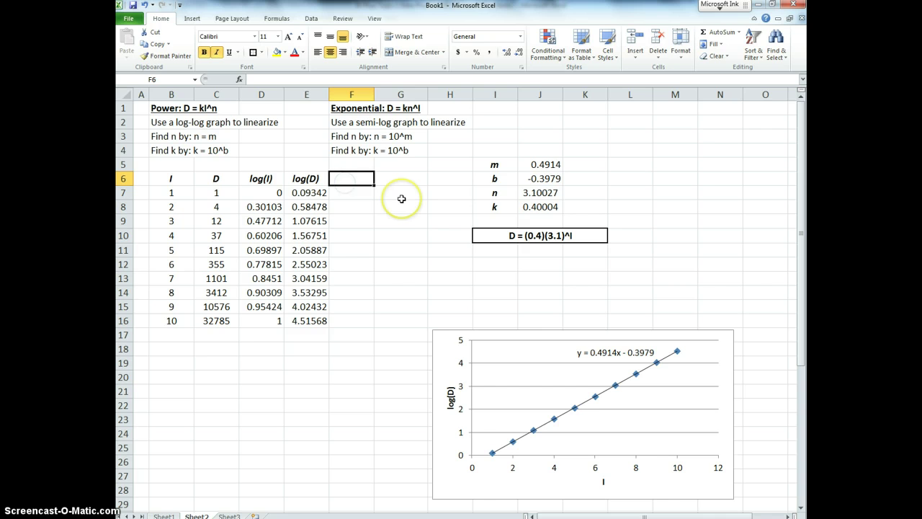
{"action": "left_click_drag", "start_coordinate": [449, 370], "coordinate": [454, 356]}
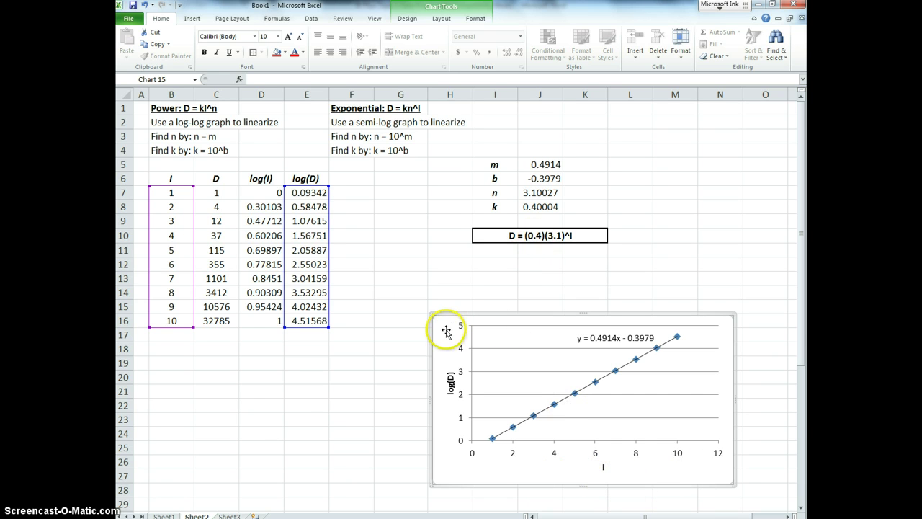
{"action": "left_click_drag", "start_coordinate": [444, 329], "coordinate": [458, 349]}
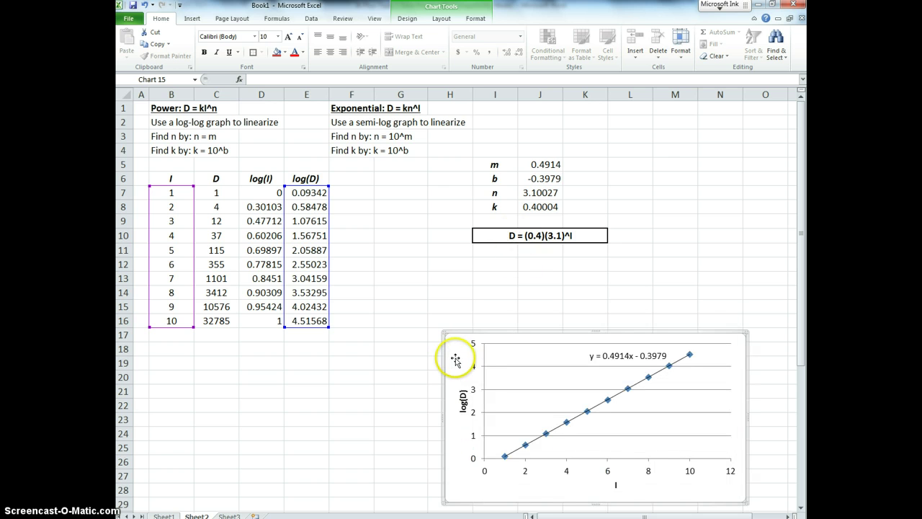
{"action": "left_click", "coordinate": [352, 178]}
{"action": "left_click_drag", "start_coordinate": [461, 361], "coordinate": [164, 358]}
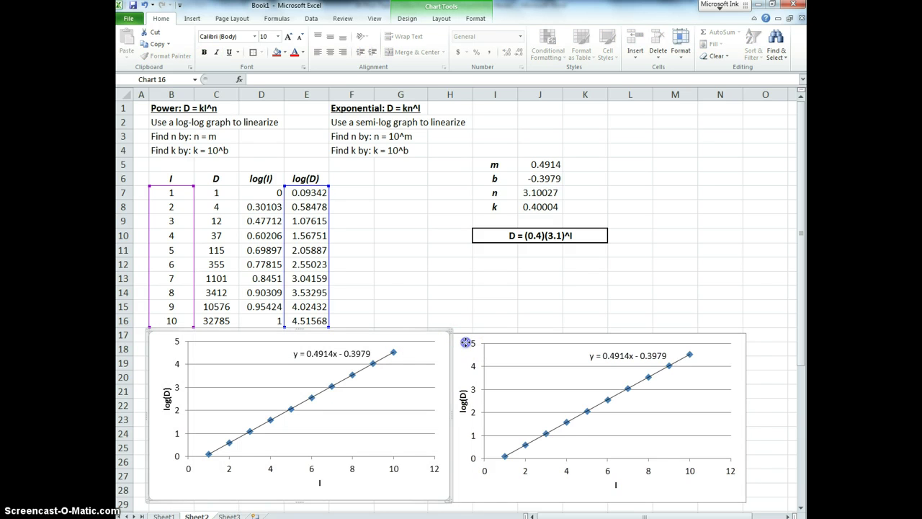
{"action": "left_click_drag", "start_coordinate": [461, 344], "coordinate": [481, 342]}
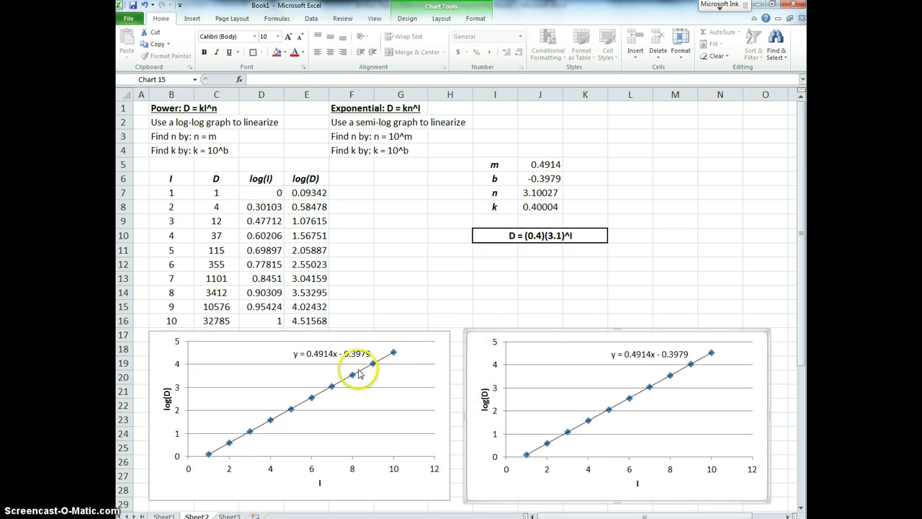
Retitle the copied chart's axes D and (3.1)^I.
{"action": "left_click", "coordinate": [175, 405]}
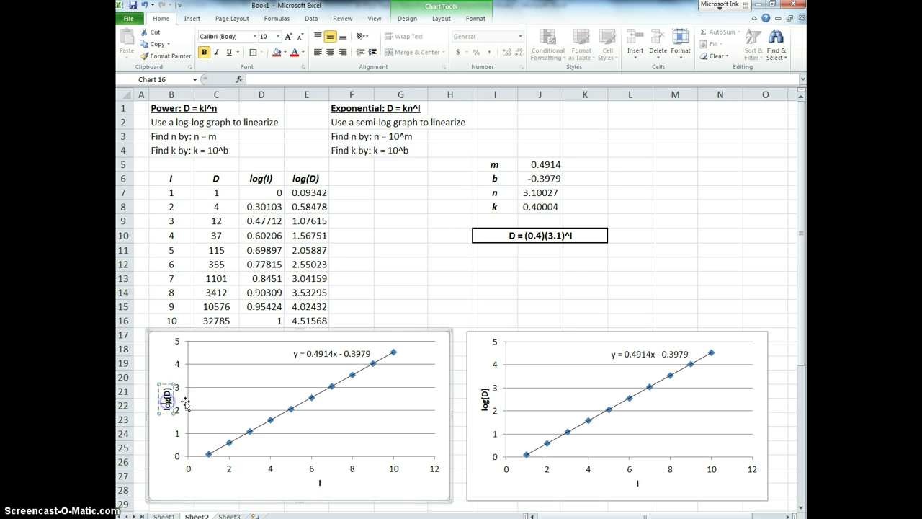
{"action": "key", "text": "ctrl+a"}
{"action": "type", "text": "D"}
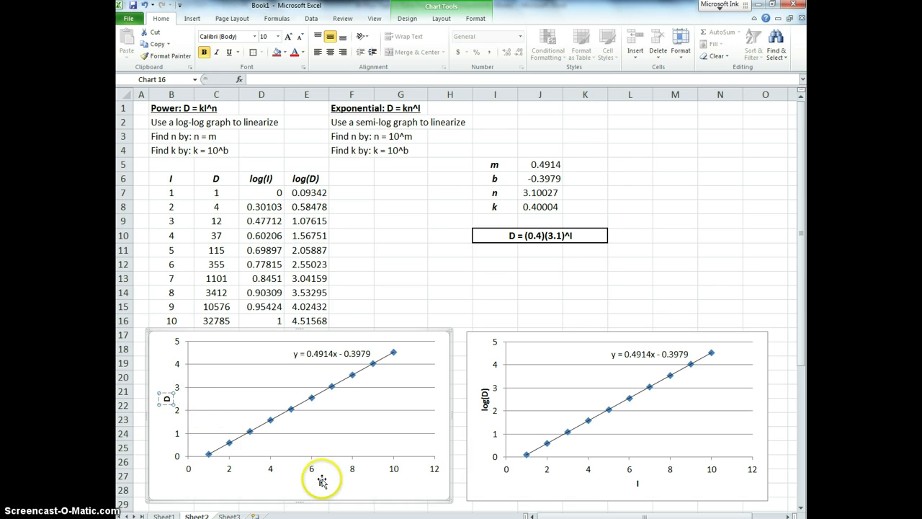
{"action": "left_click", "coordinate": [348, 474]}
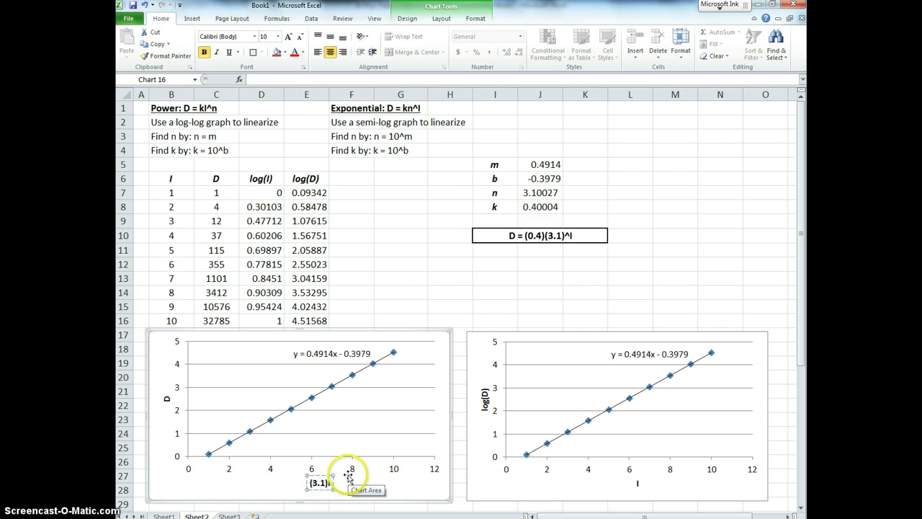
{"action": "left_click", "coordinate": [389, 309]}
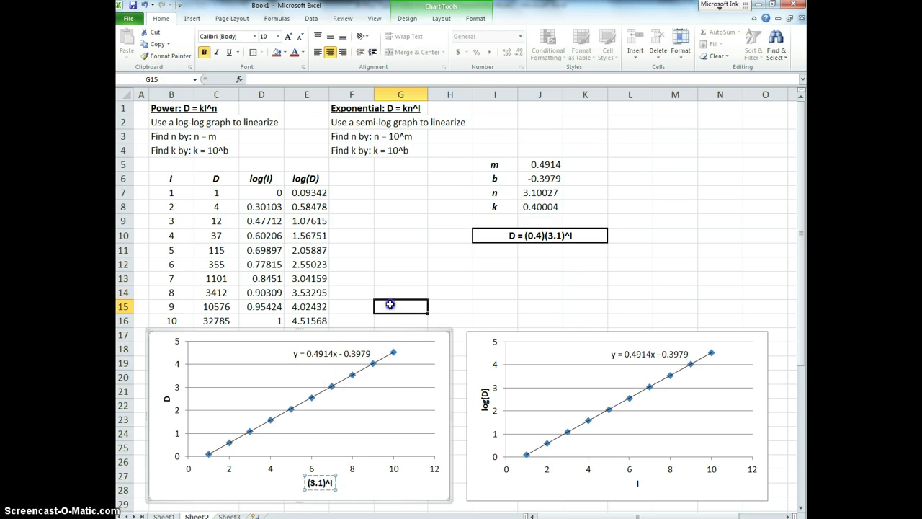
Point the copied chart's series at D values C7:C16 against the empty column F7:F16.
{"action": "left_click", "coordinate": [361, 373]}
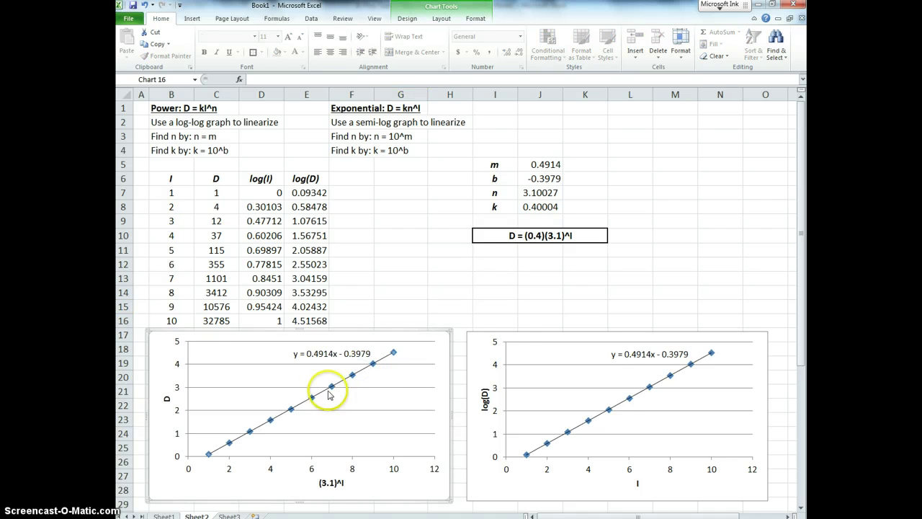
{"action": "left_click", "coordinate": [314, 404]}
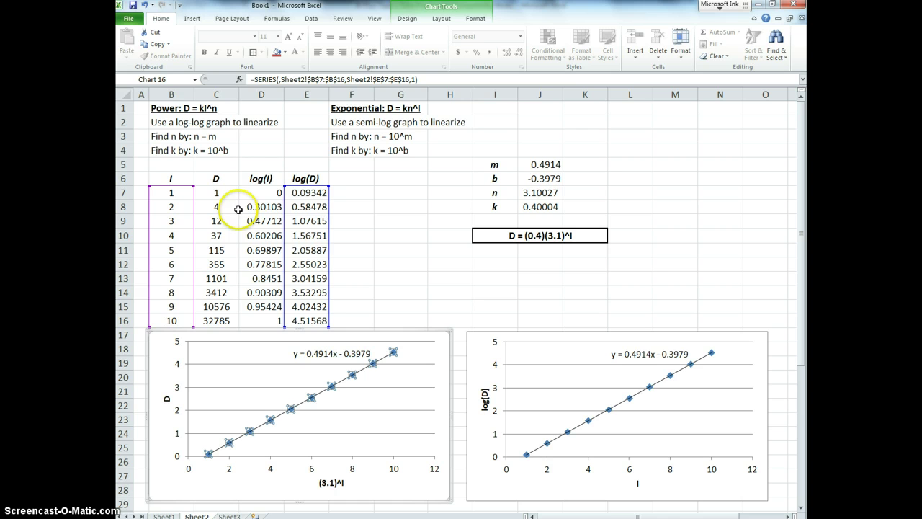
{"action": "left_click_drag", "start_coordinate": [328, 201], "coordinate": [226, 202]}
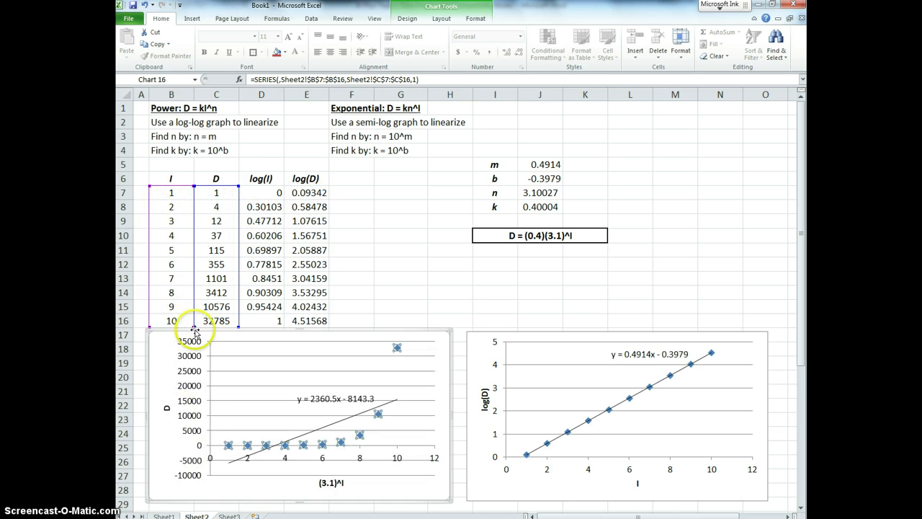
{"action": "left_click_drag", "start_coordinate": [149, 265], "coordinate": [351, 270]}
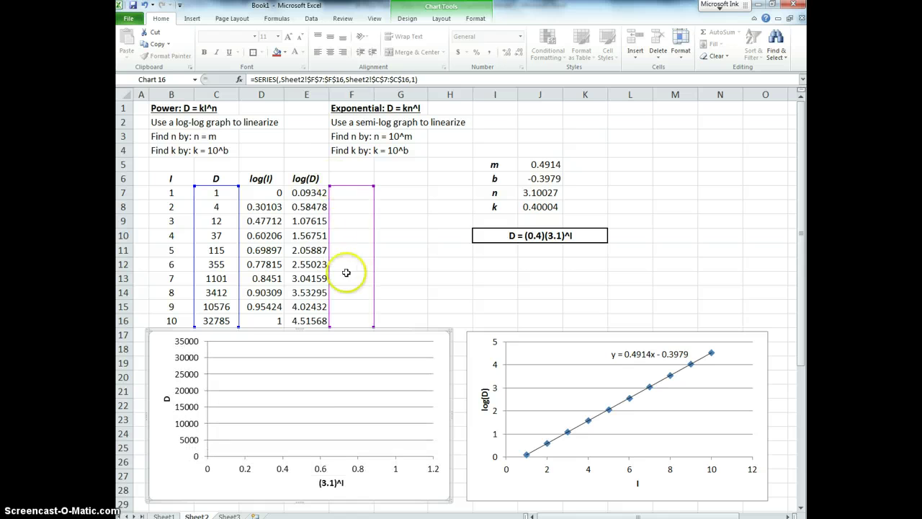
{"action": "left_click", "coordinate": [415, 336]}
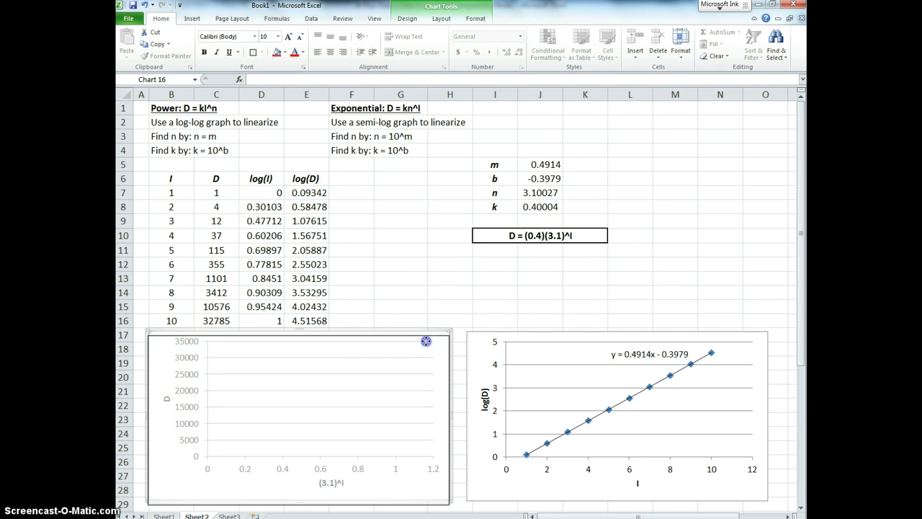
Add a '3.1^I' heading in F6 and enter =3.1^B7 in F7.
{"action": "left_click", "coordinate": [312, 363]}
{"action": "left_click", "coordinate": [361, 293]}
{"action": "left_click", "coordinate": [352, 175]}
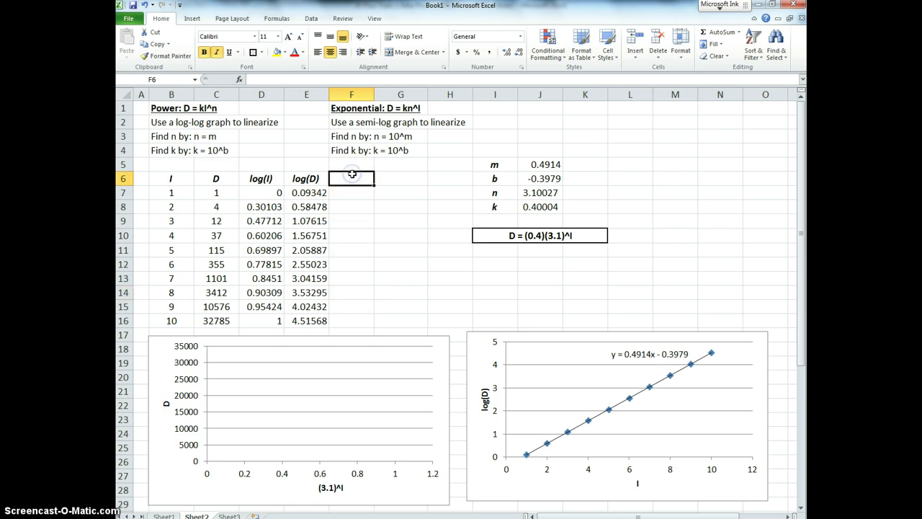
{"action": "type", "text": "3.1"}
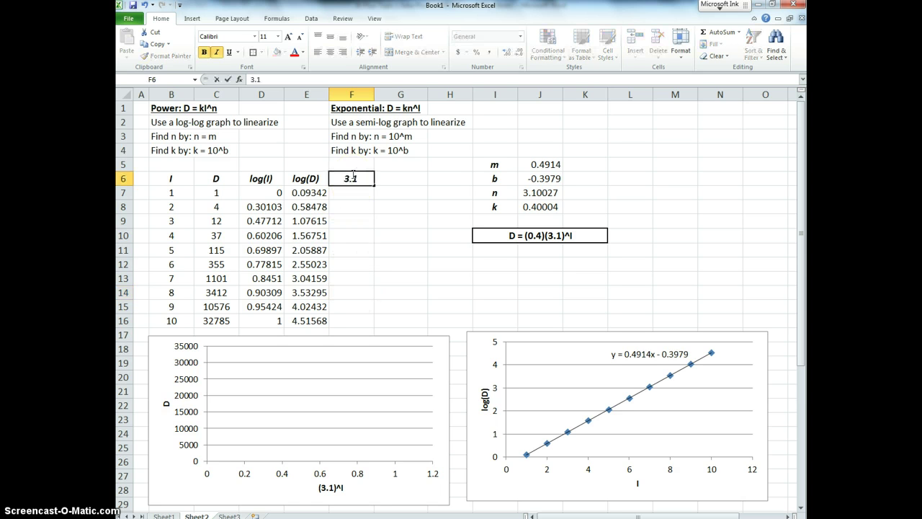
{"action": "type", "text": "^I"}
{"action": "key", "text": "Return"}
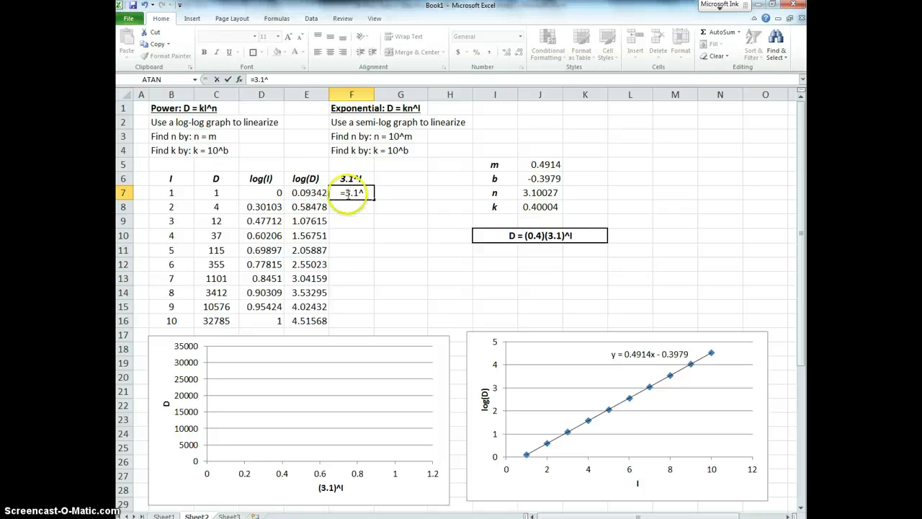
{"action": "left_click", "coordinate": [177, 195]}
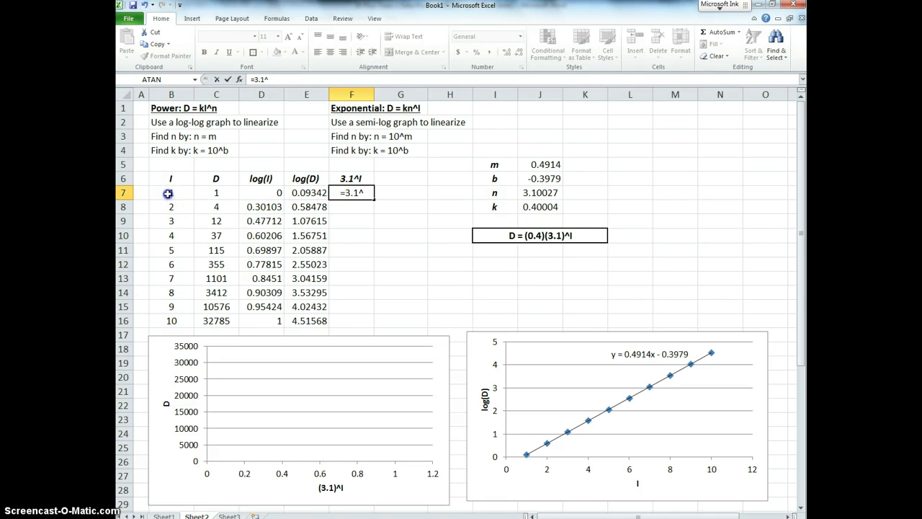
{"action": "key", "text": "Return"}
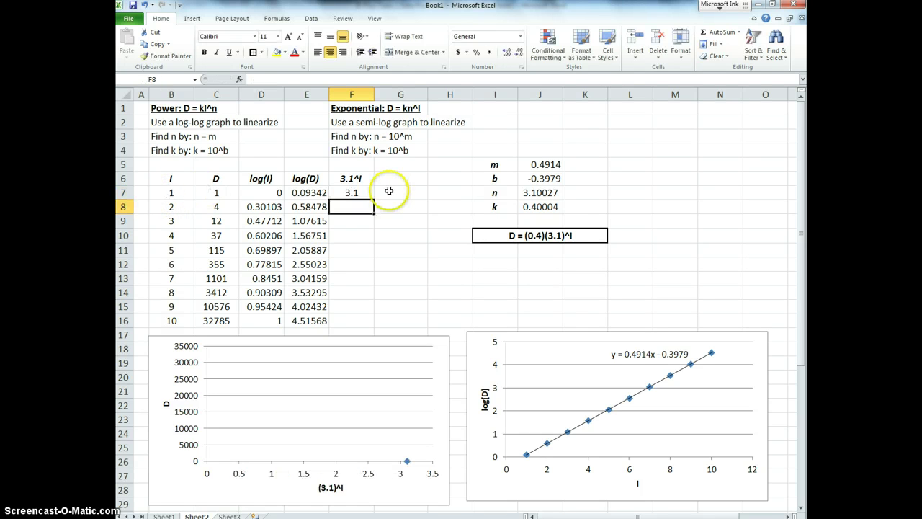
Copy the =3.1^B7 formula down through F16, giving values from 3.1 to 81962.8.
{"action": "left_click", "coordinate": [340, 191]}
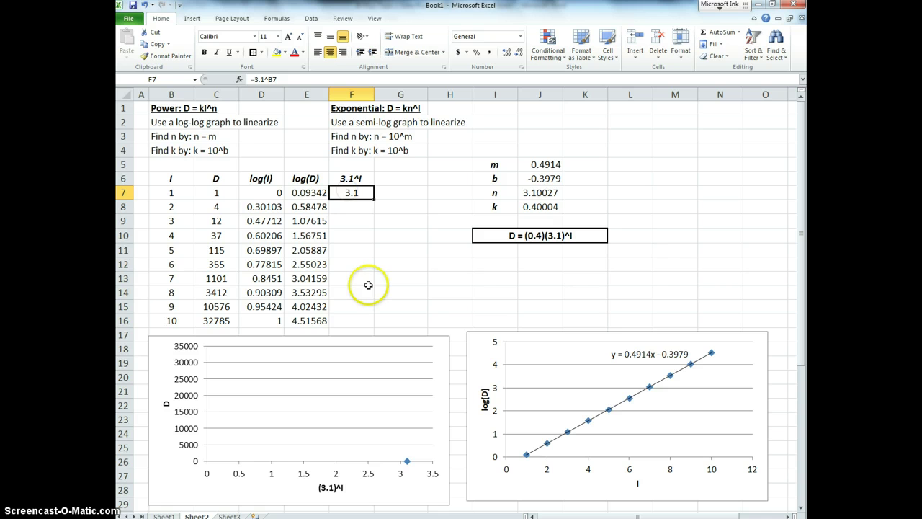
{"action": "key", "text": "ctrl+c"}
{"action": "left_click", "coordinate": [357, 320], "text": "shift"}
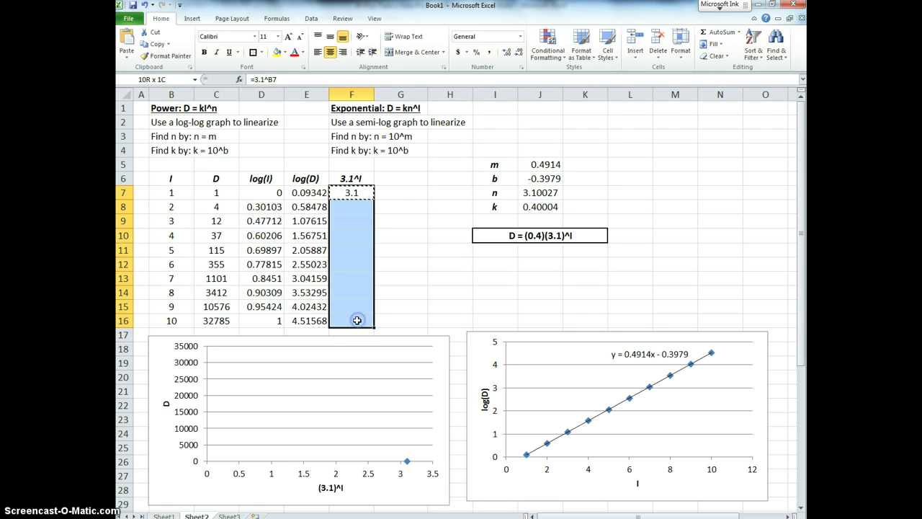
{"action": "key", "text": "ctrl+v"}
{"action": "key", "text": "Escape"}
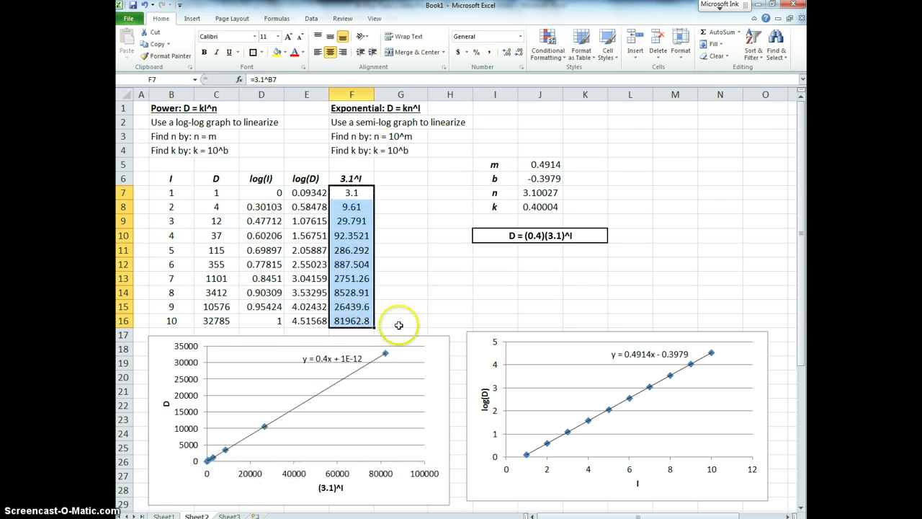
{"action": "left_click", "coordinate": [443, 311]}
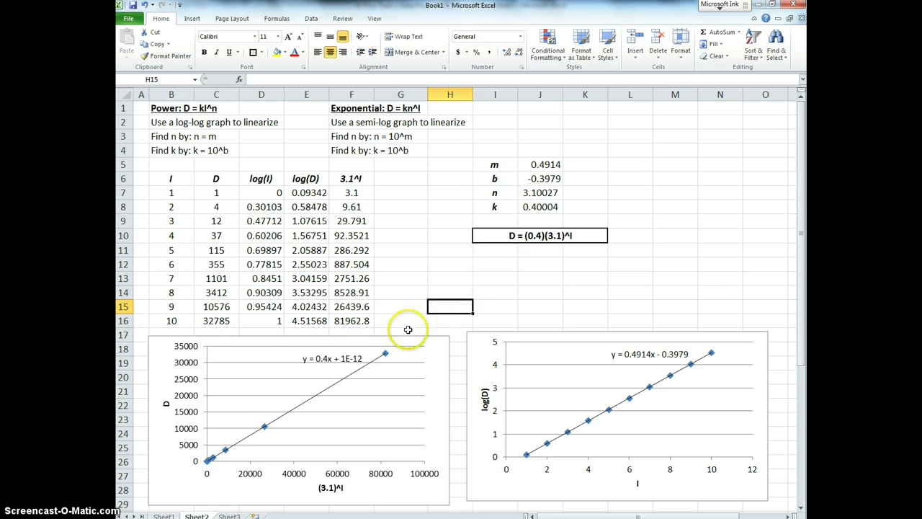
Drag the y = 0.4x + 1E-12 trendline label down-left to a clear spot on the chart.
{"action": "left_click_drag", "start_coordinate": [353, 358], "coordinate": [333, 366]}
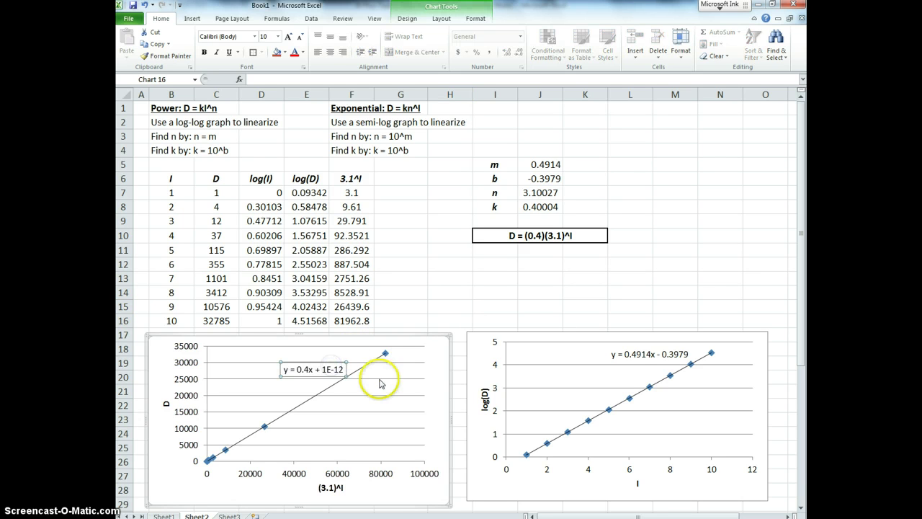